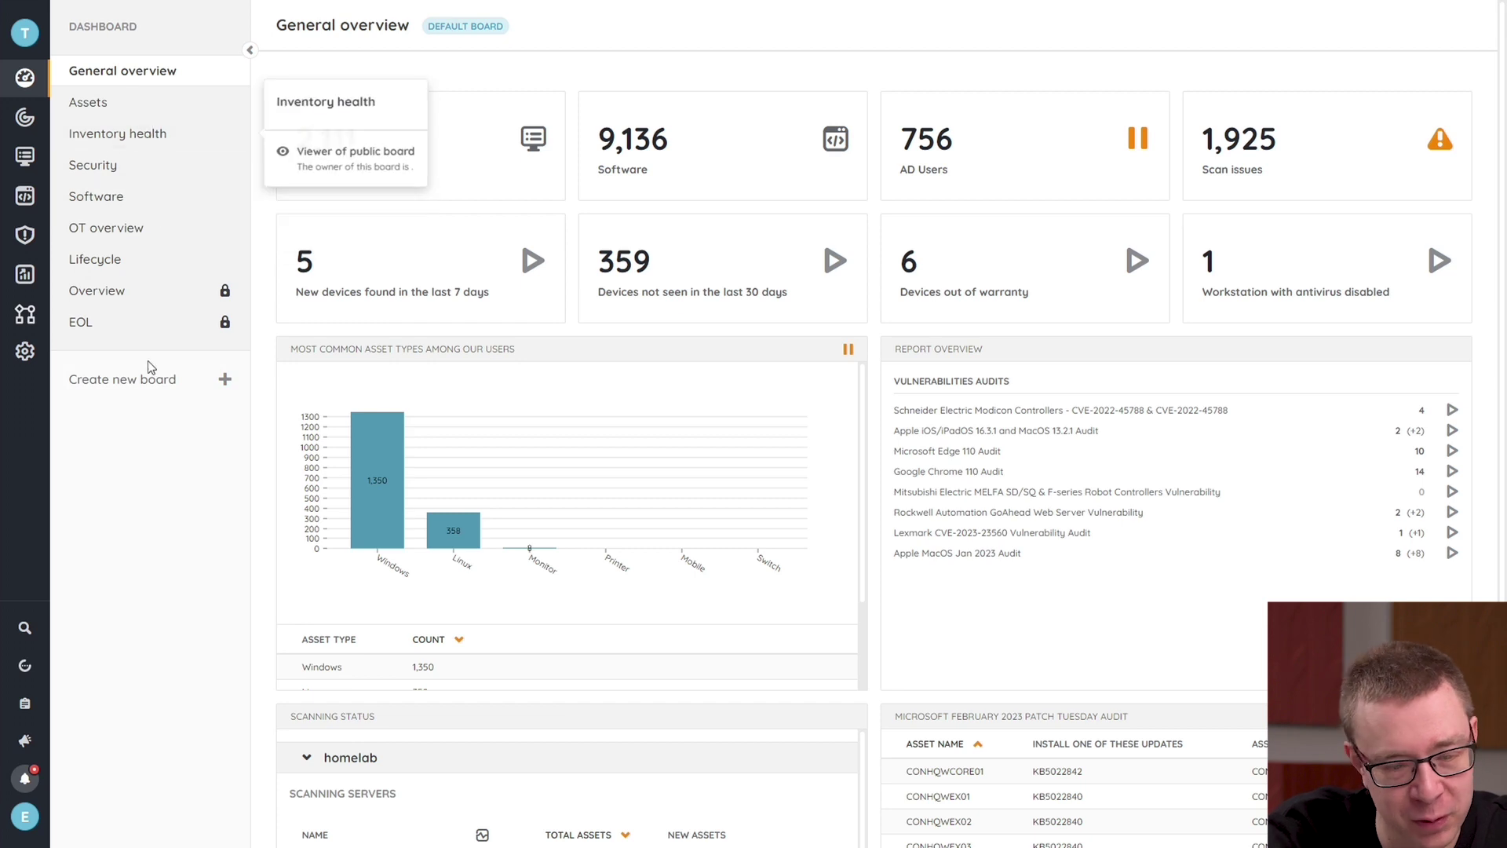
- Create a new Lansweeper Sites board named 'Test'
click(219, 384)
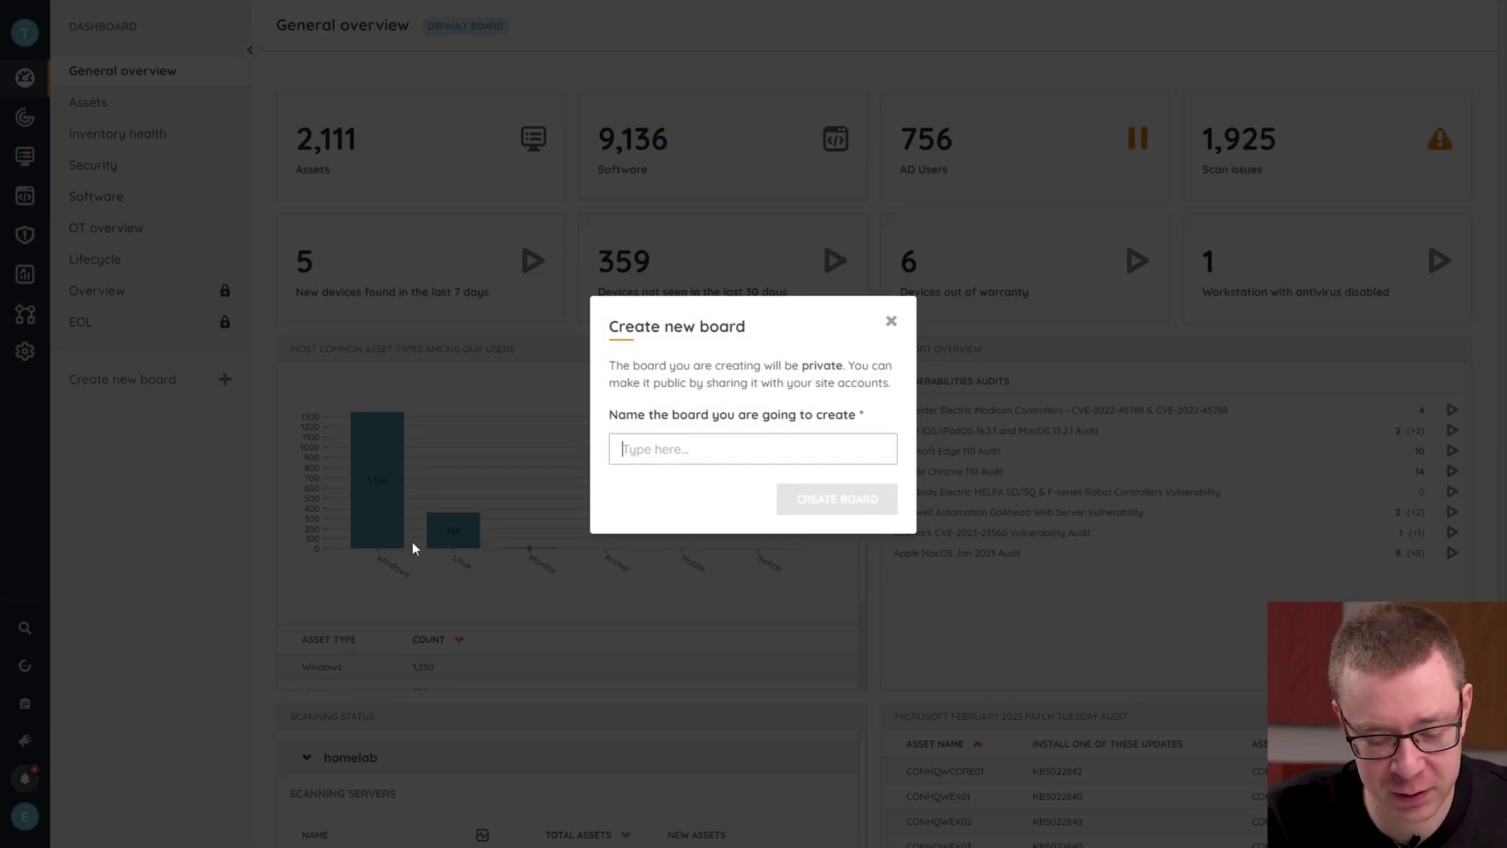
text(Test)
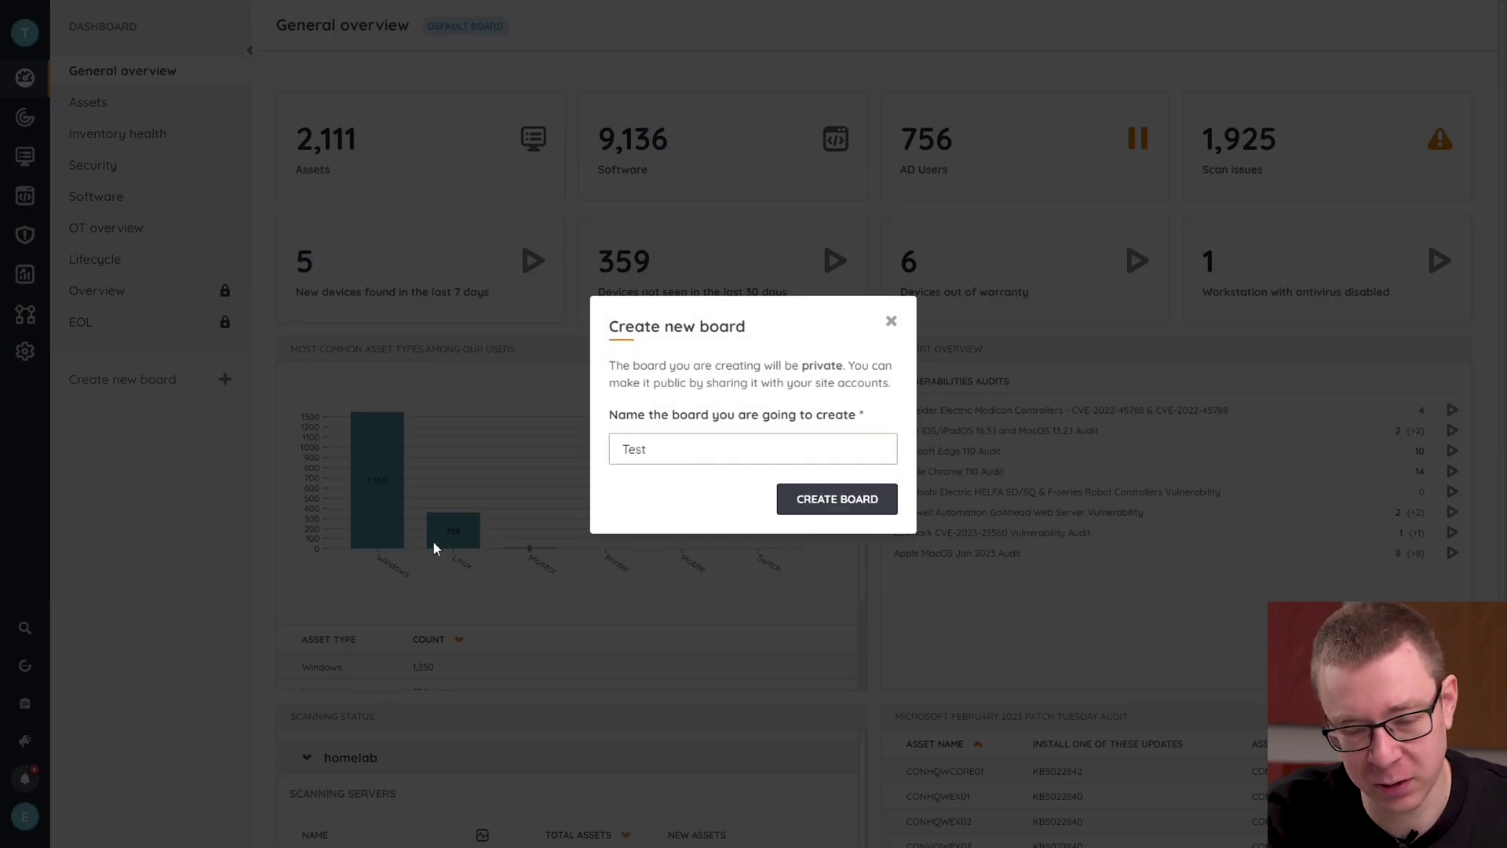
click(812, 510)
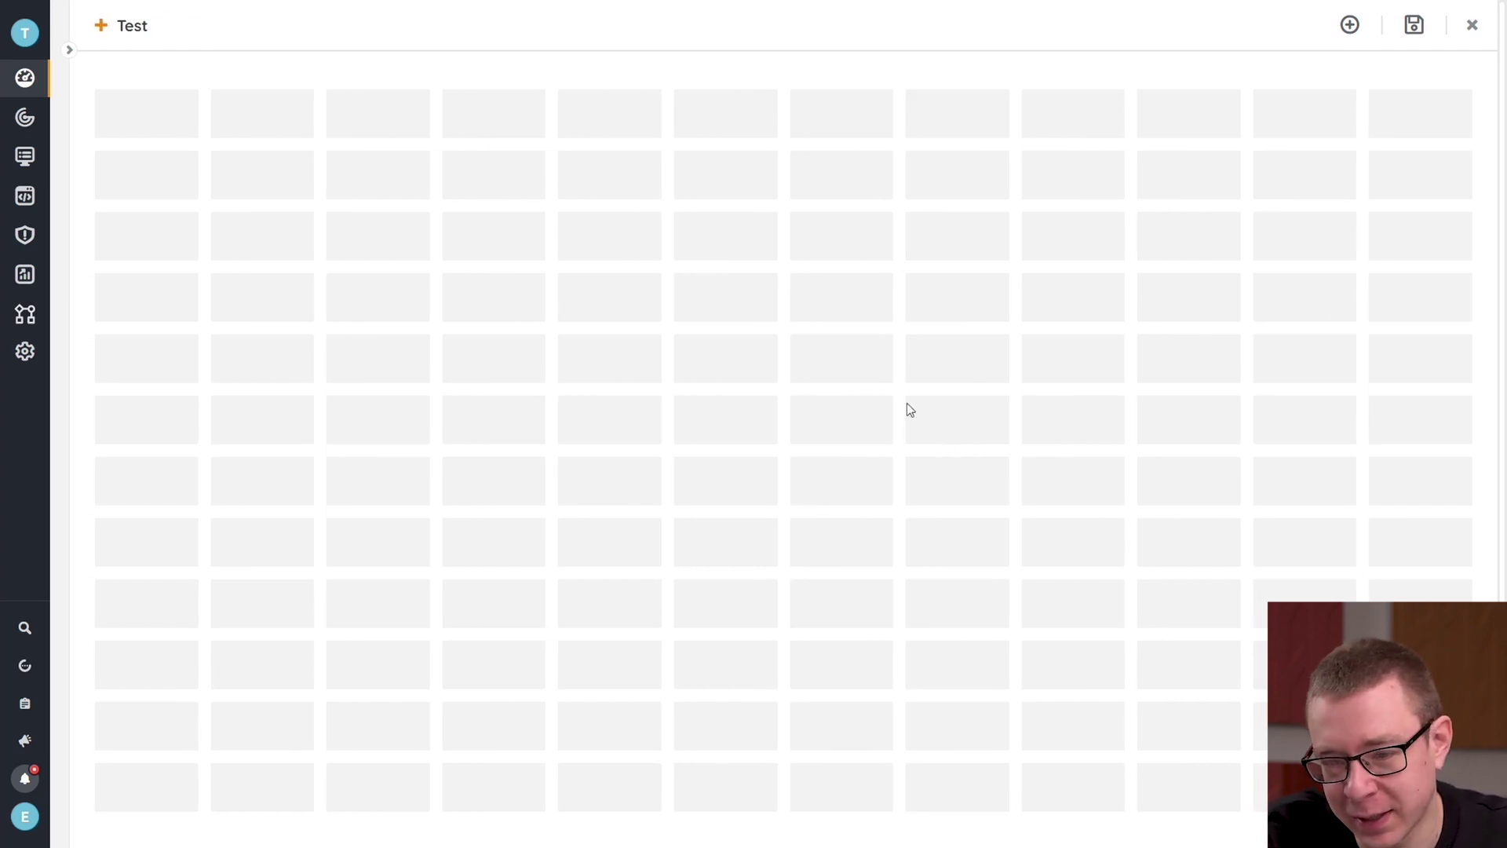
- Add an Asset Overview widget from Asset Widgets to the Test board
click(1364, 26)
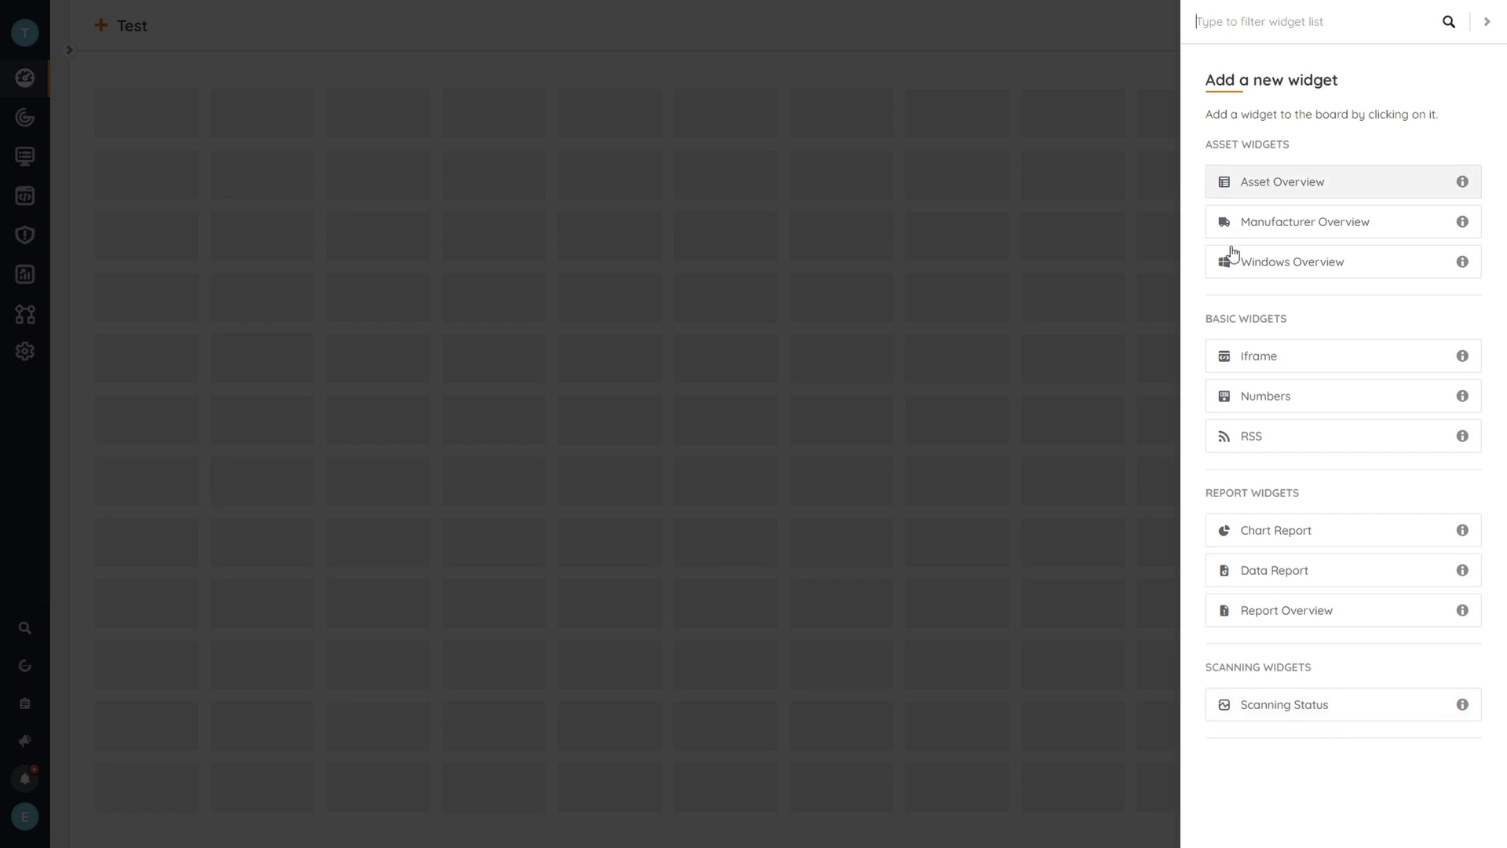
click(1274, 187)
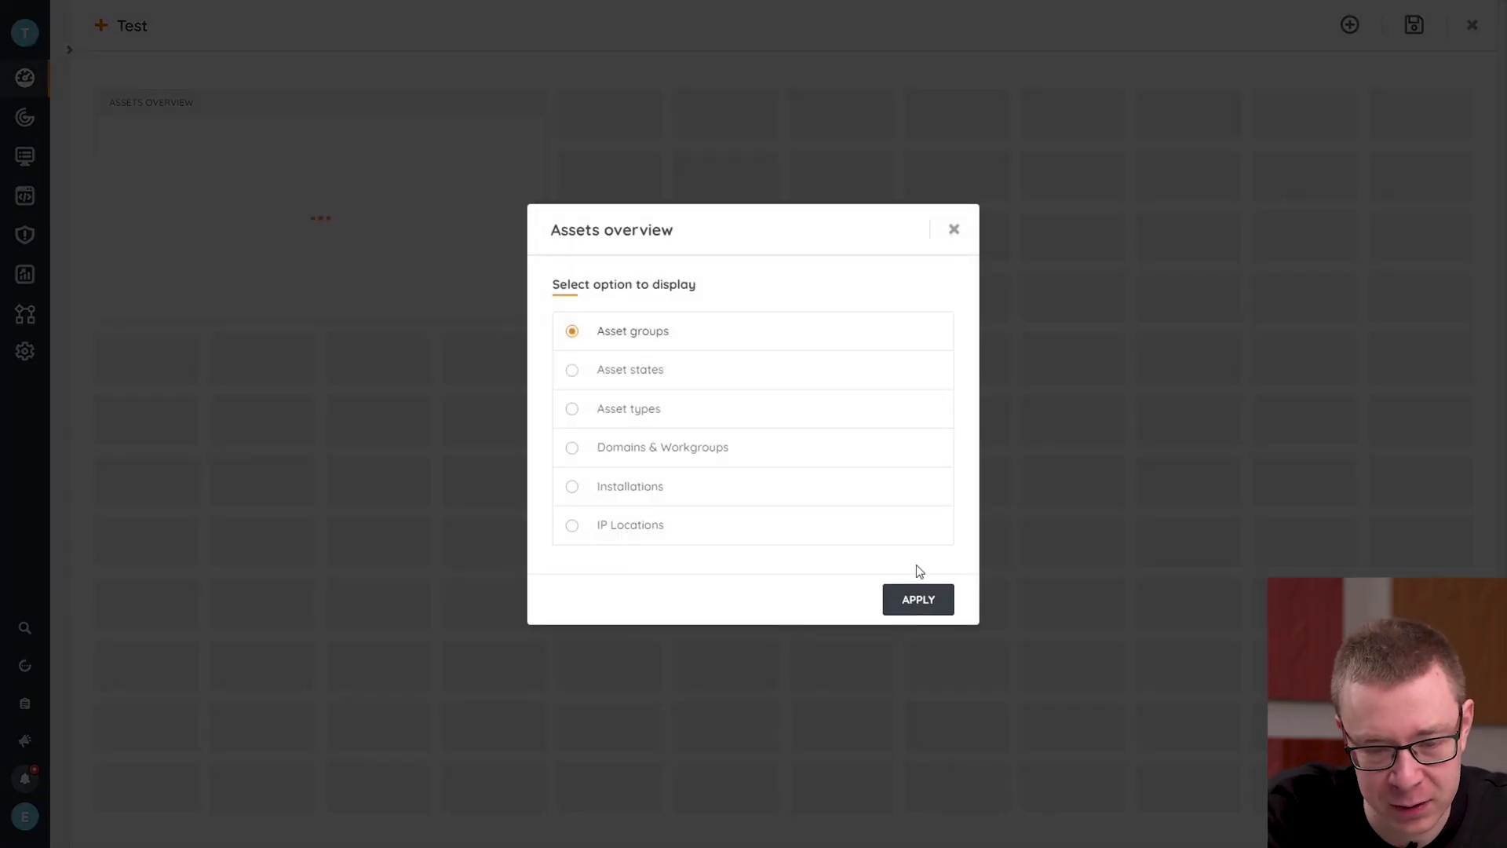
- Show asset types in the Assets overview widget, enlarge it, and move it to the middle column
click(589, 422)
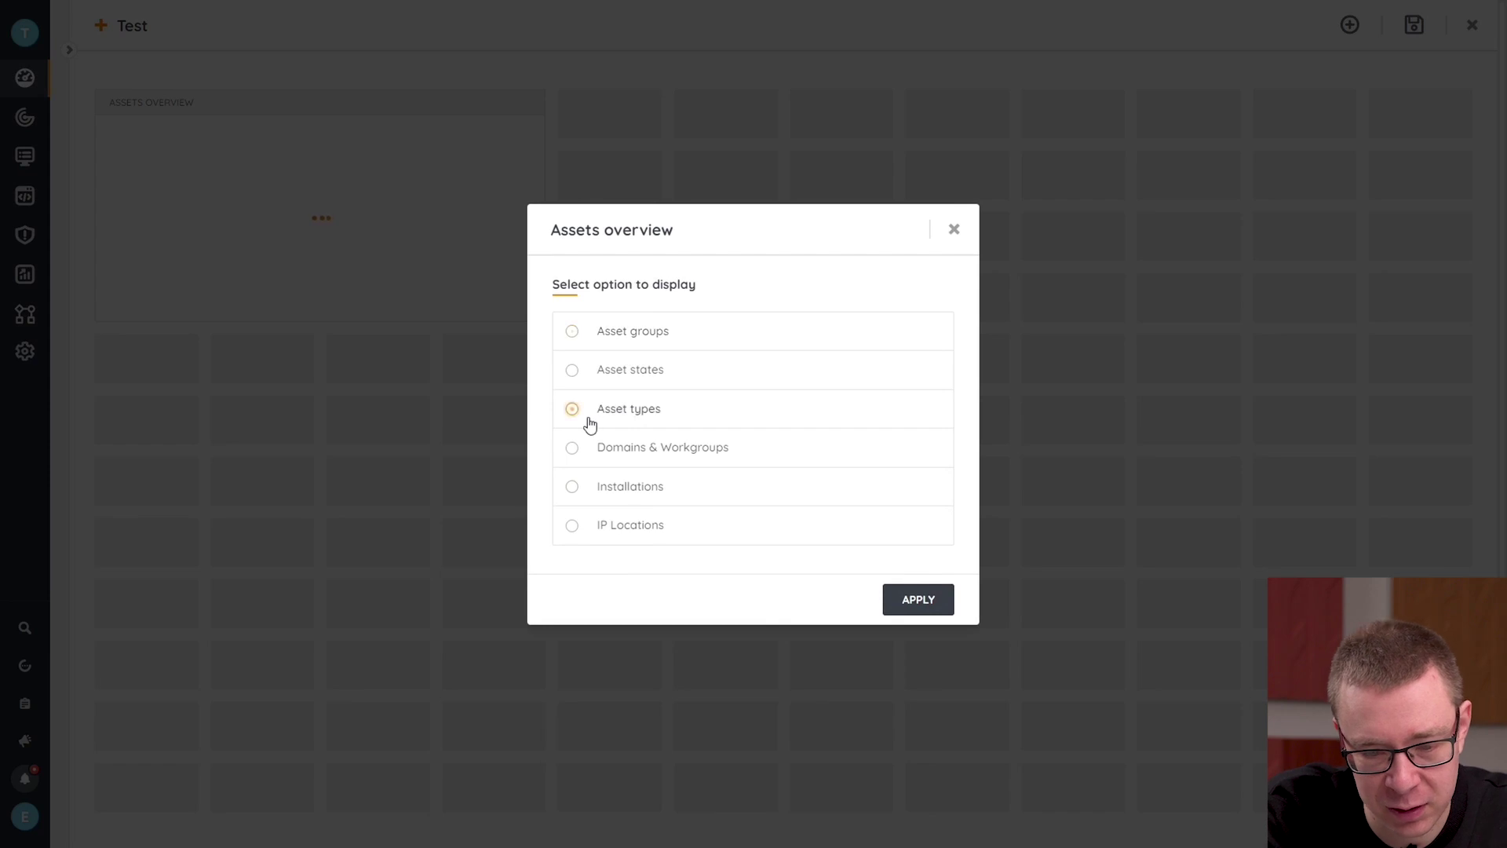
click(912, 609)
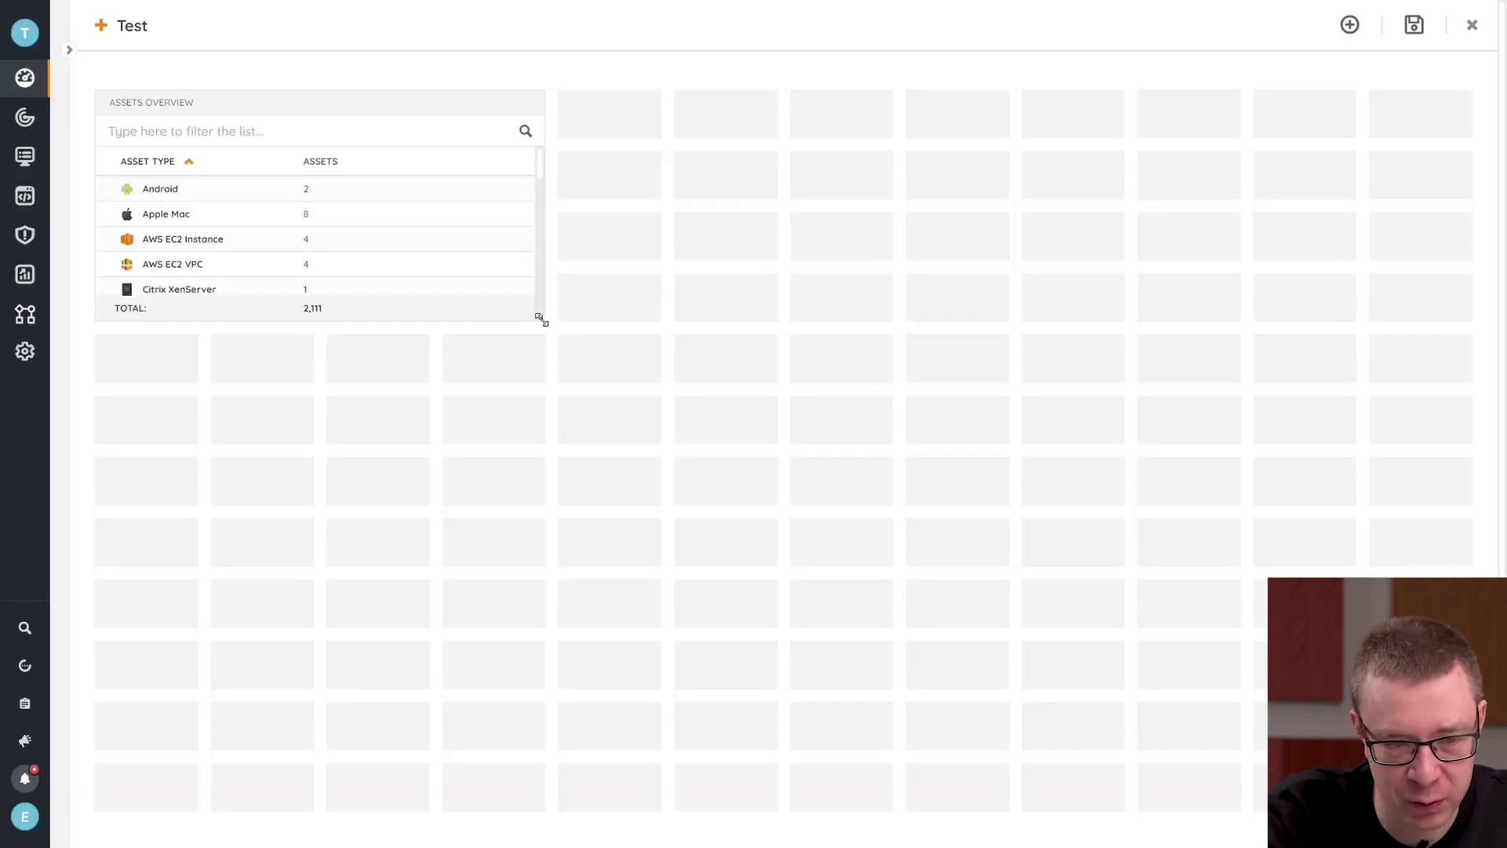
drag(540, 319, 547, 793)
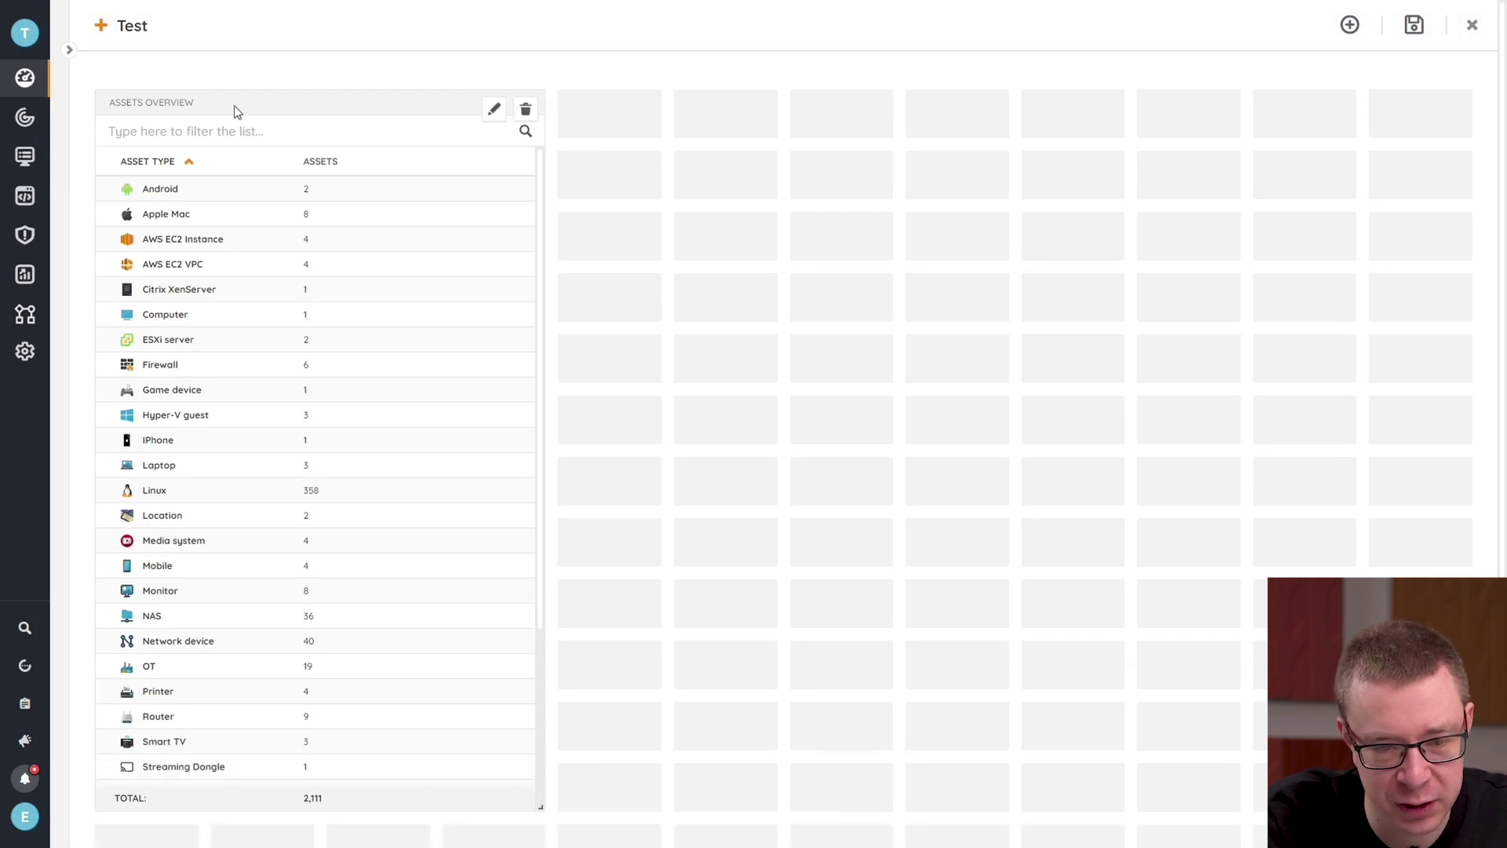
drag(234, 105, 715, 111)
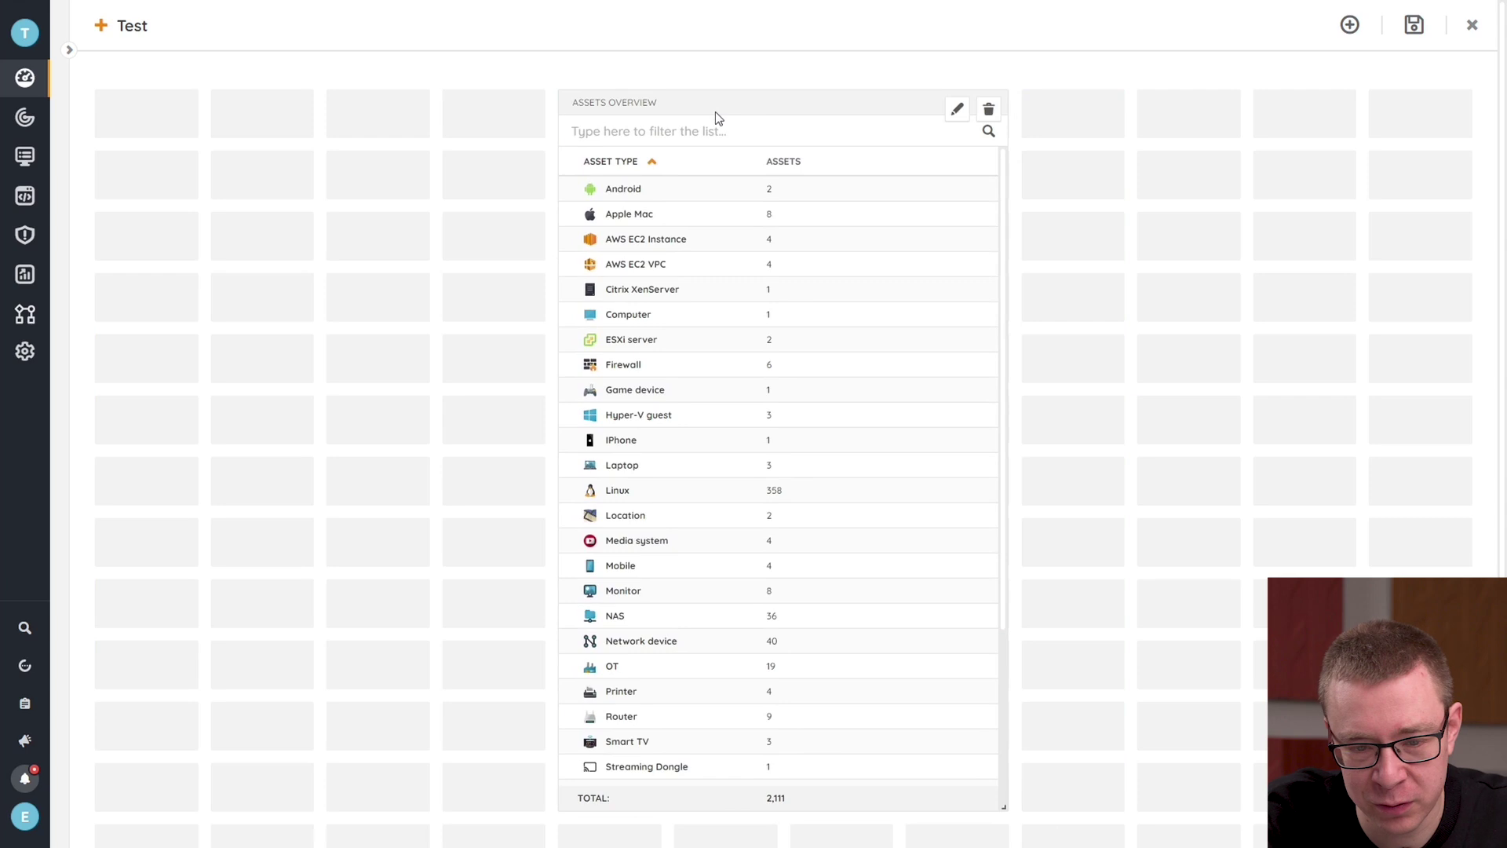
- Add an enlarged Computer operating system overview Pie Chart report widget with its data table shown
click(1349, 24)
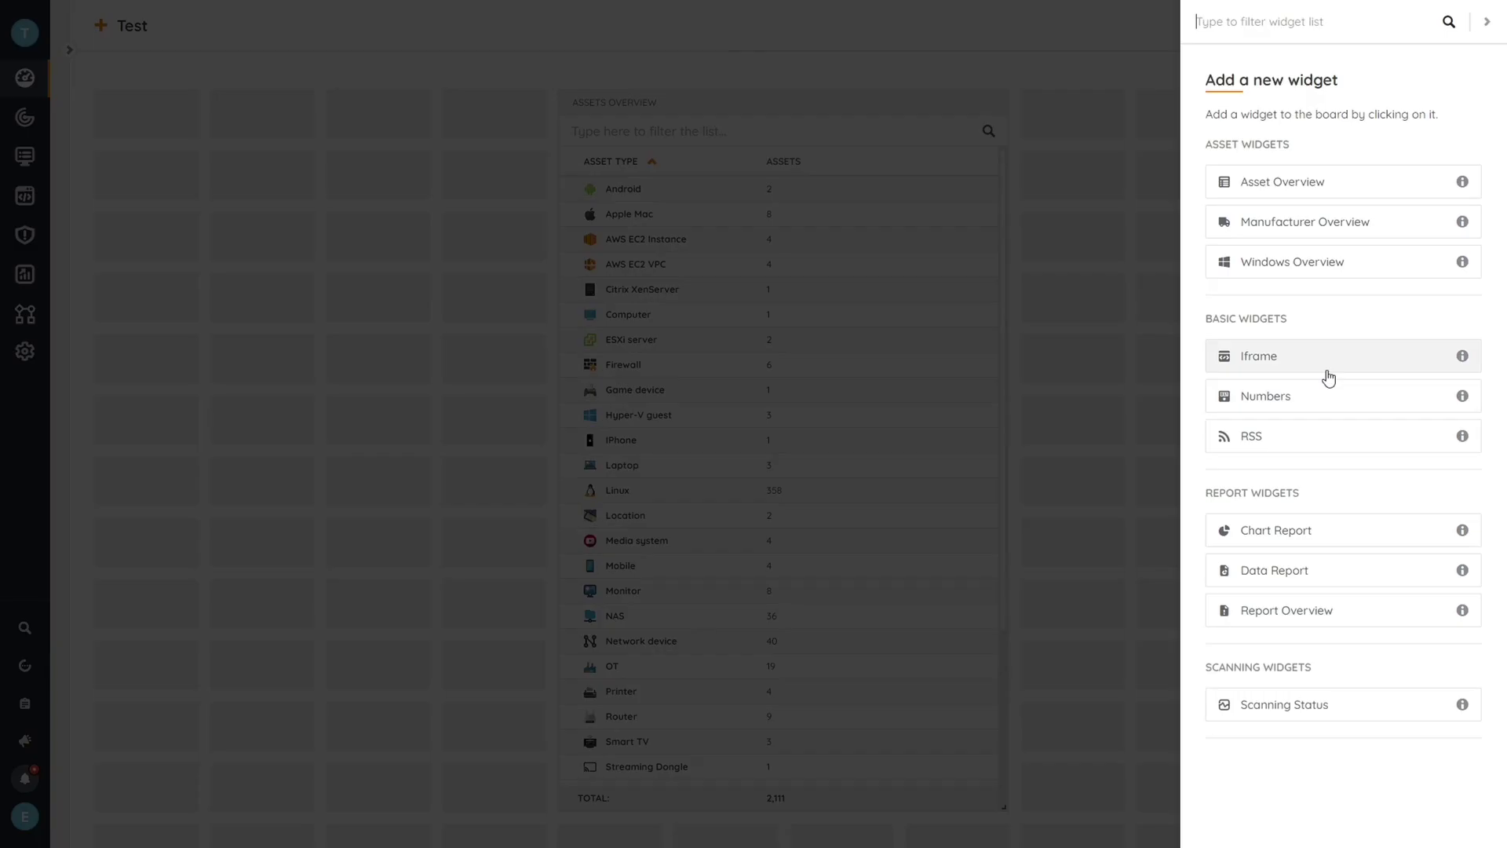
click(1334, 521)
click(632, 337)
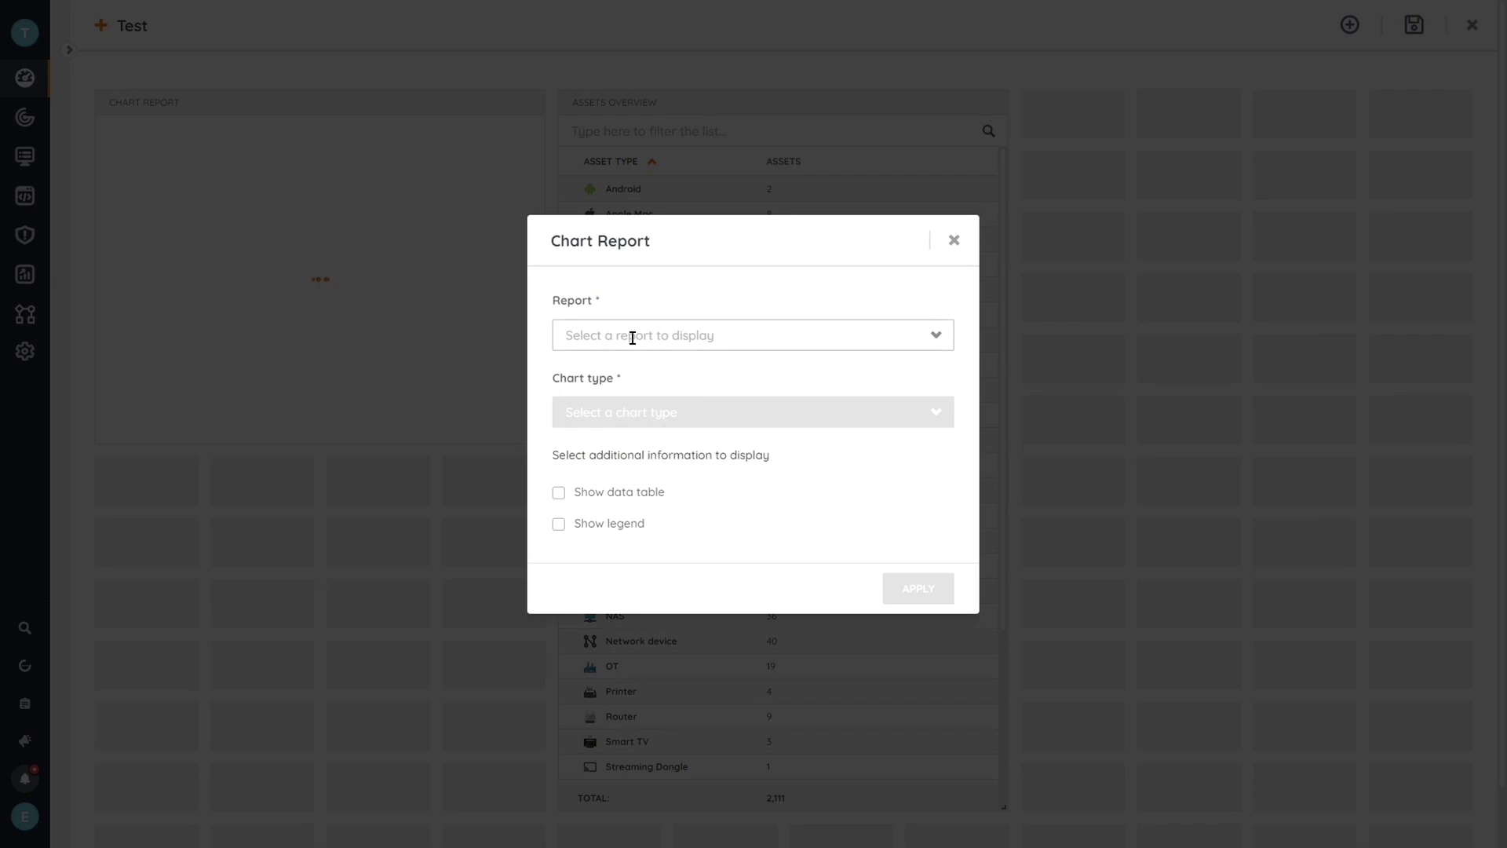
click(648, 408)
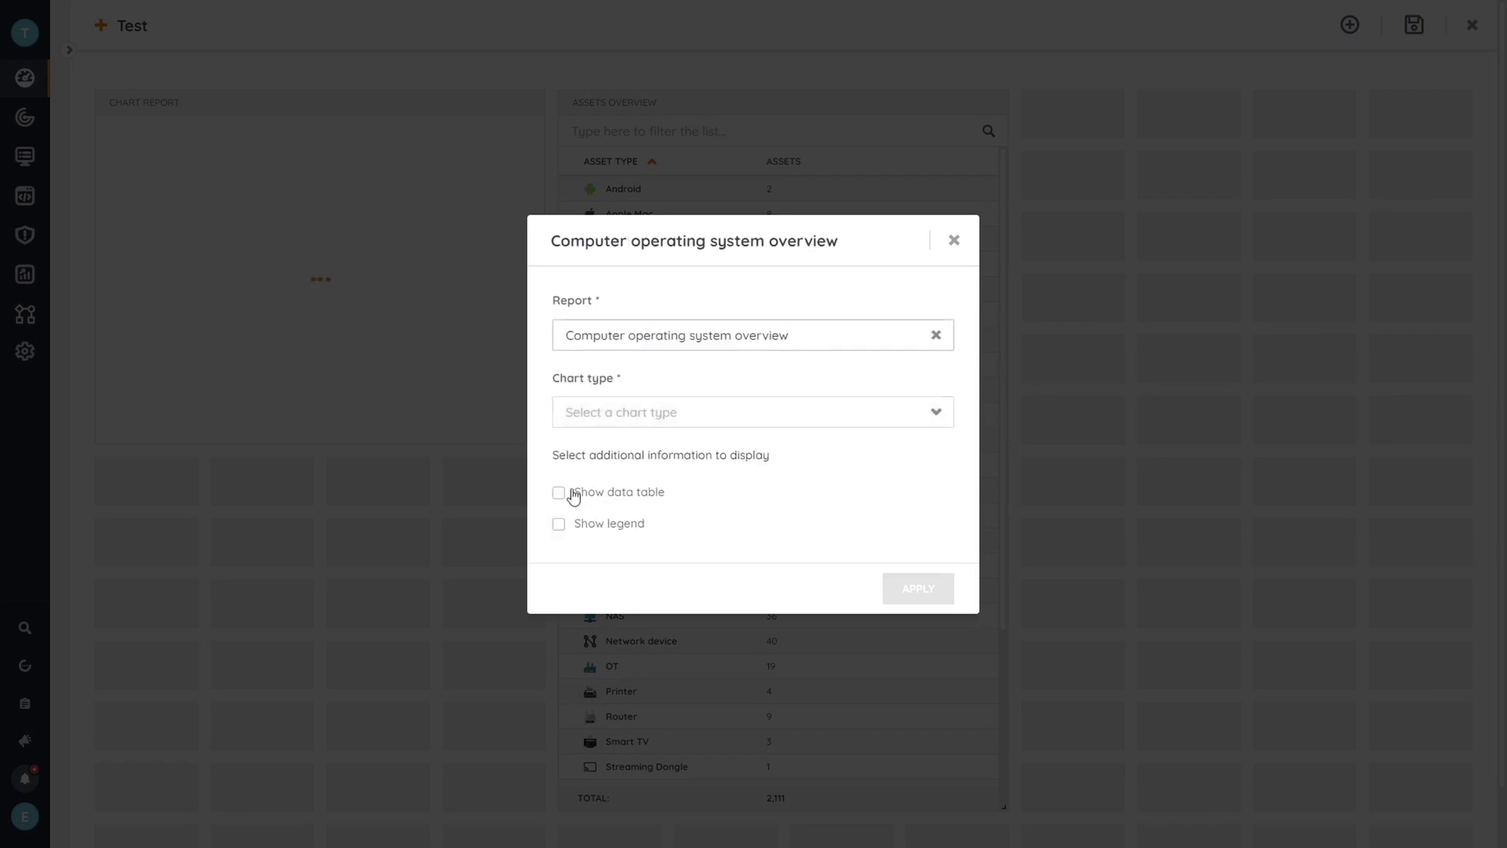
click(659, 414)
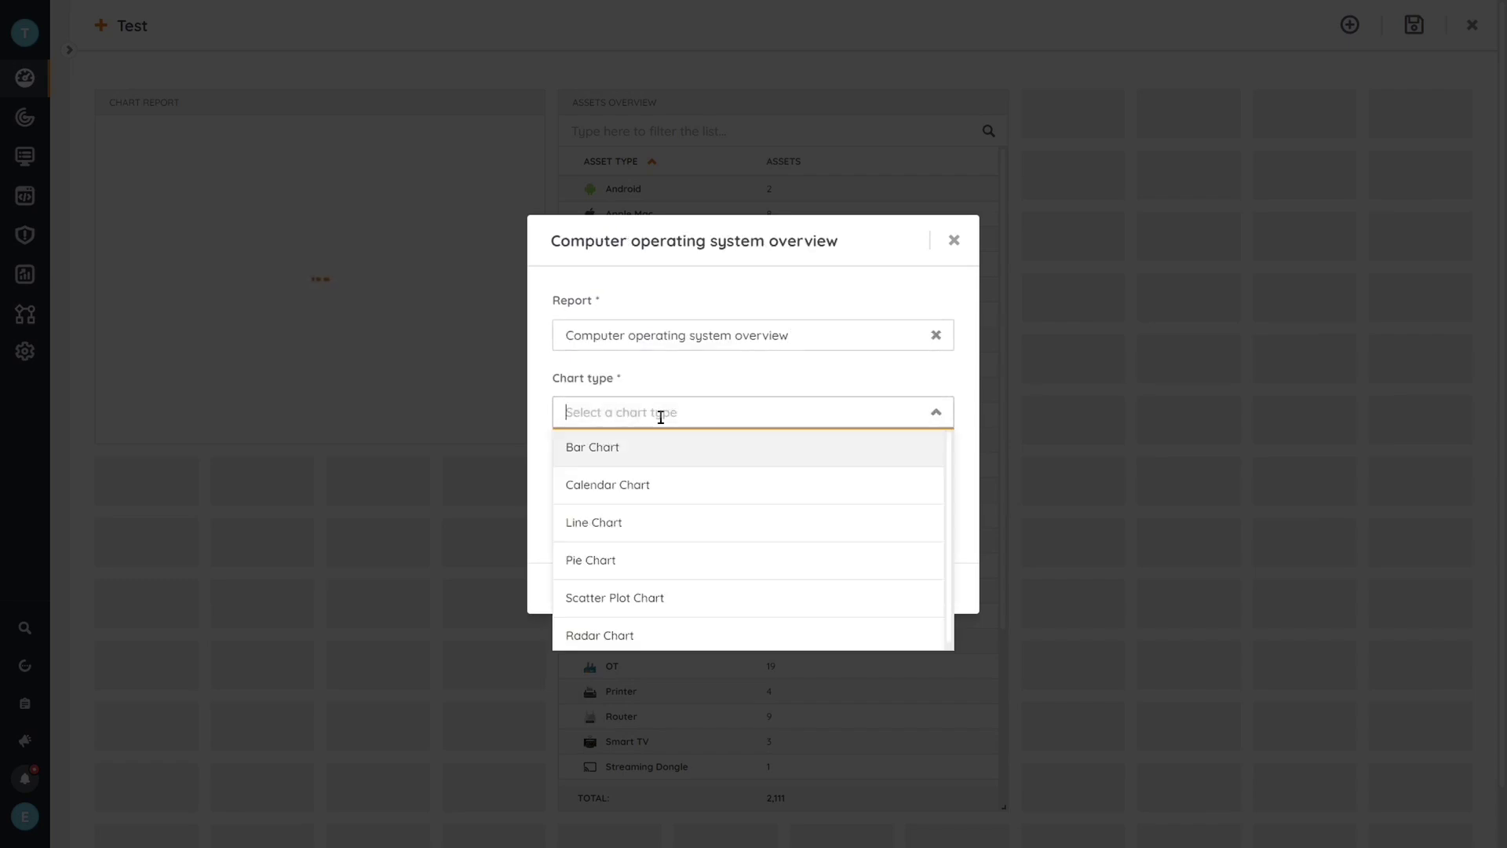
click(616, 564)
click(607, 503)
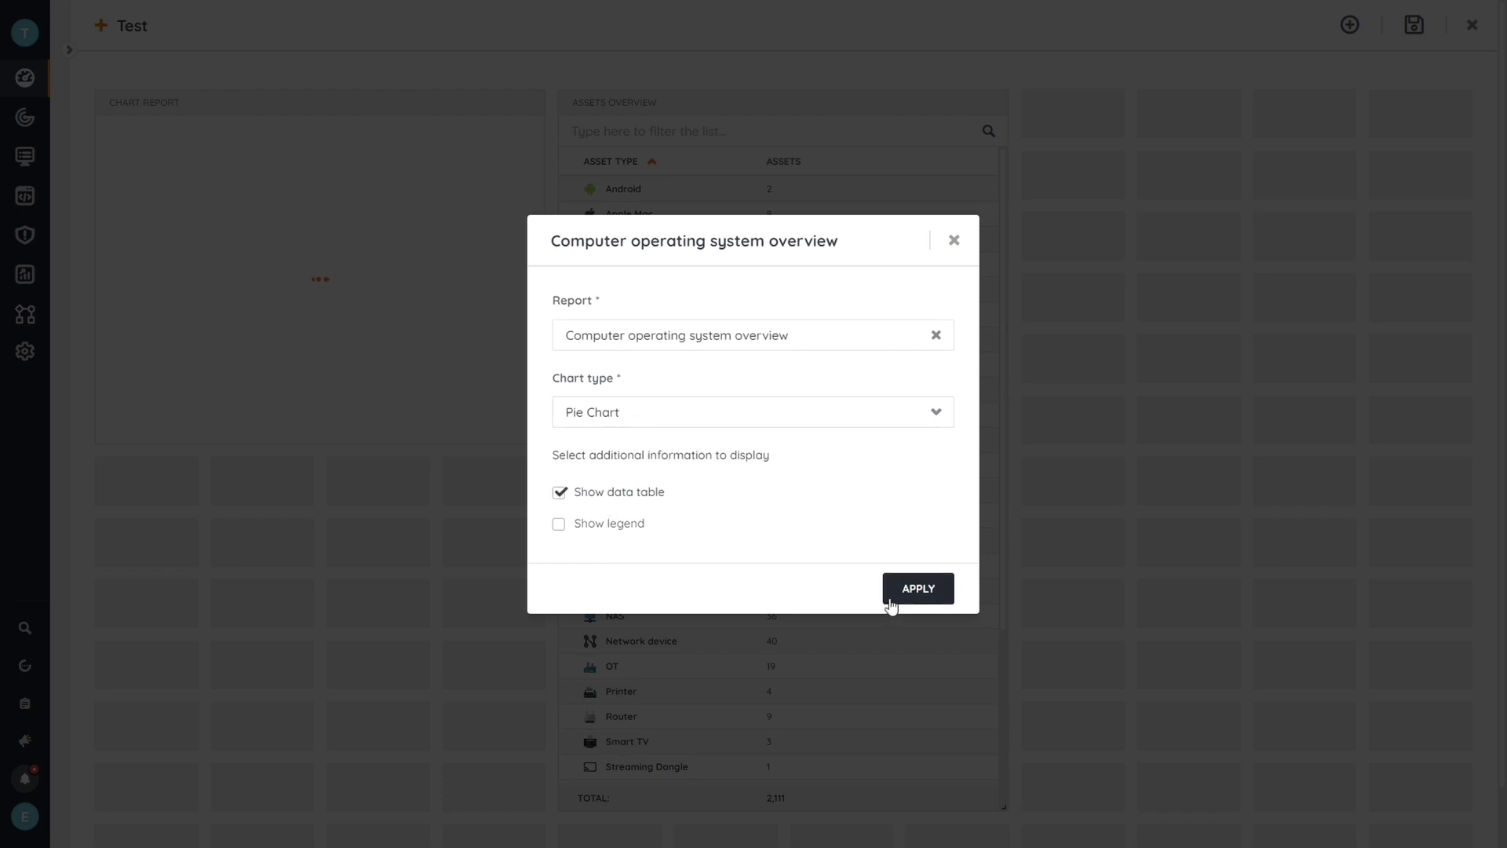
click(903, 594)
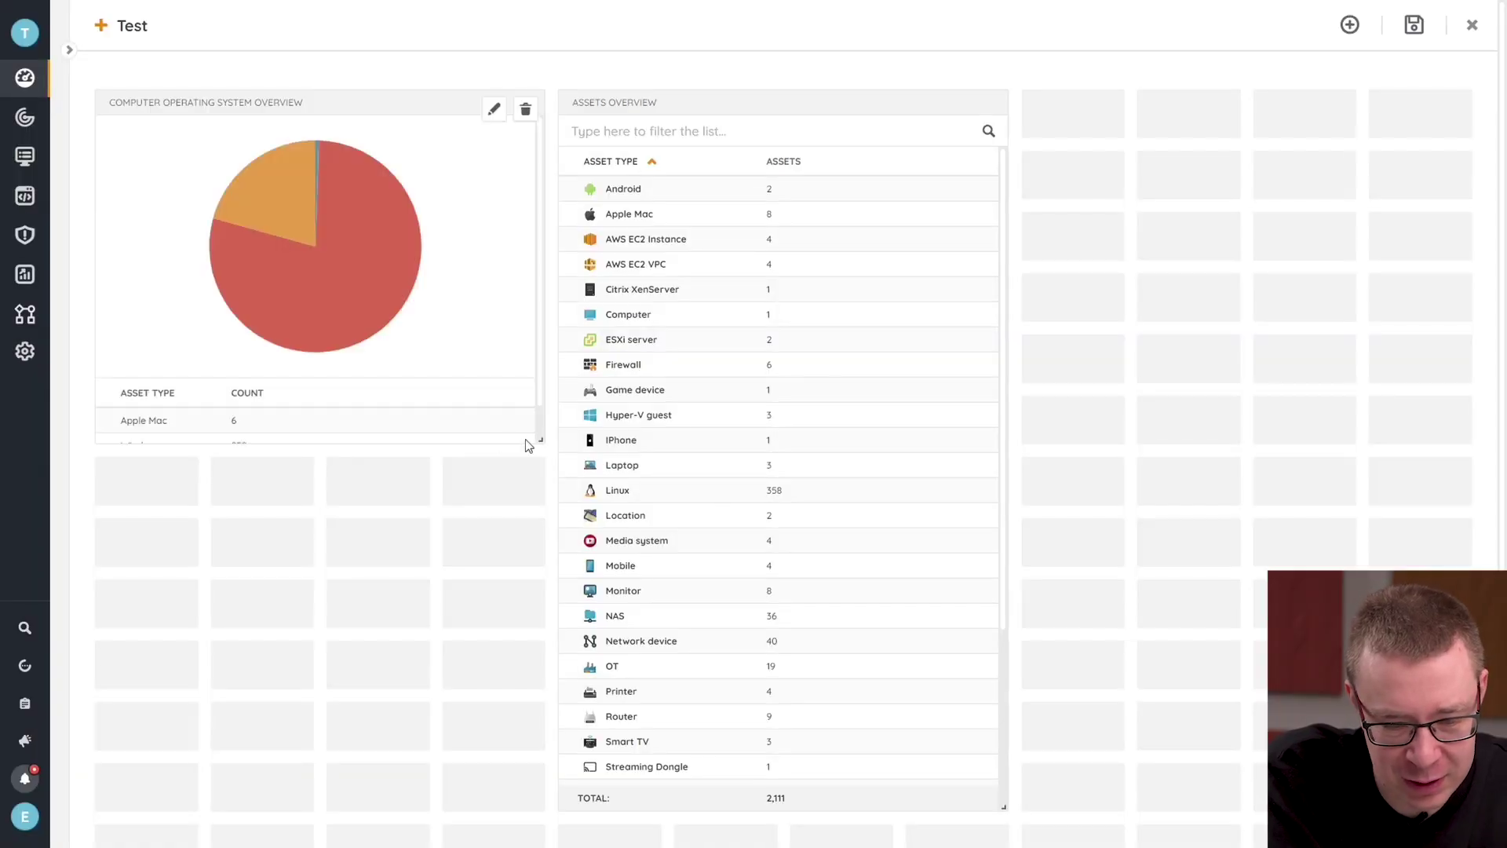
drag(540, 442, 548, 681)
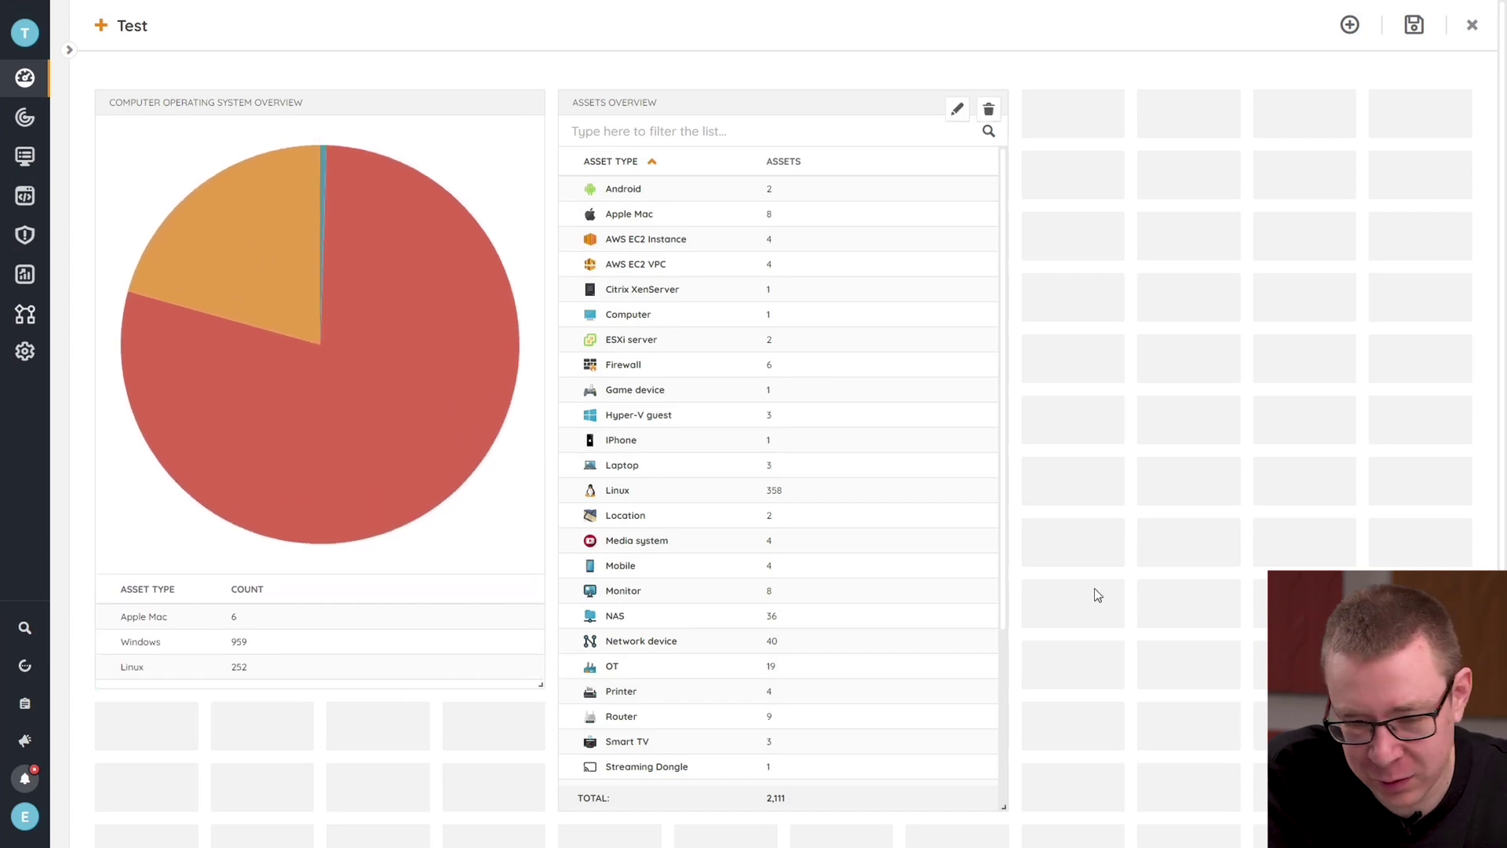
- Add a Numbers tile counting Microsoft February 2023 Patch Tuesday Audit report results (24)
click(1350, 24)
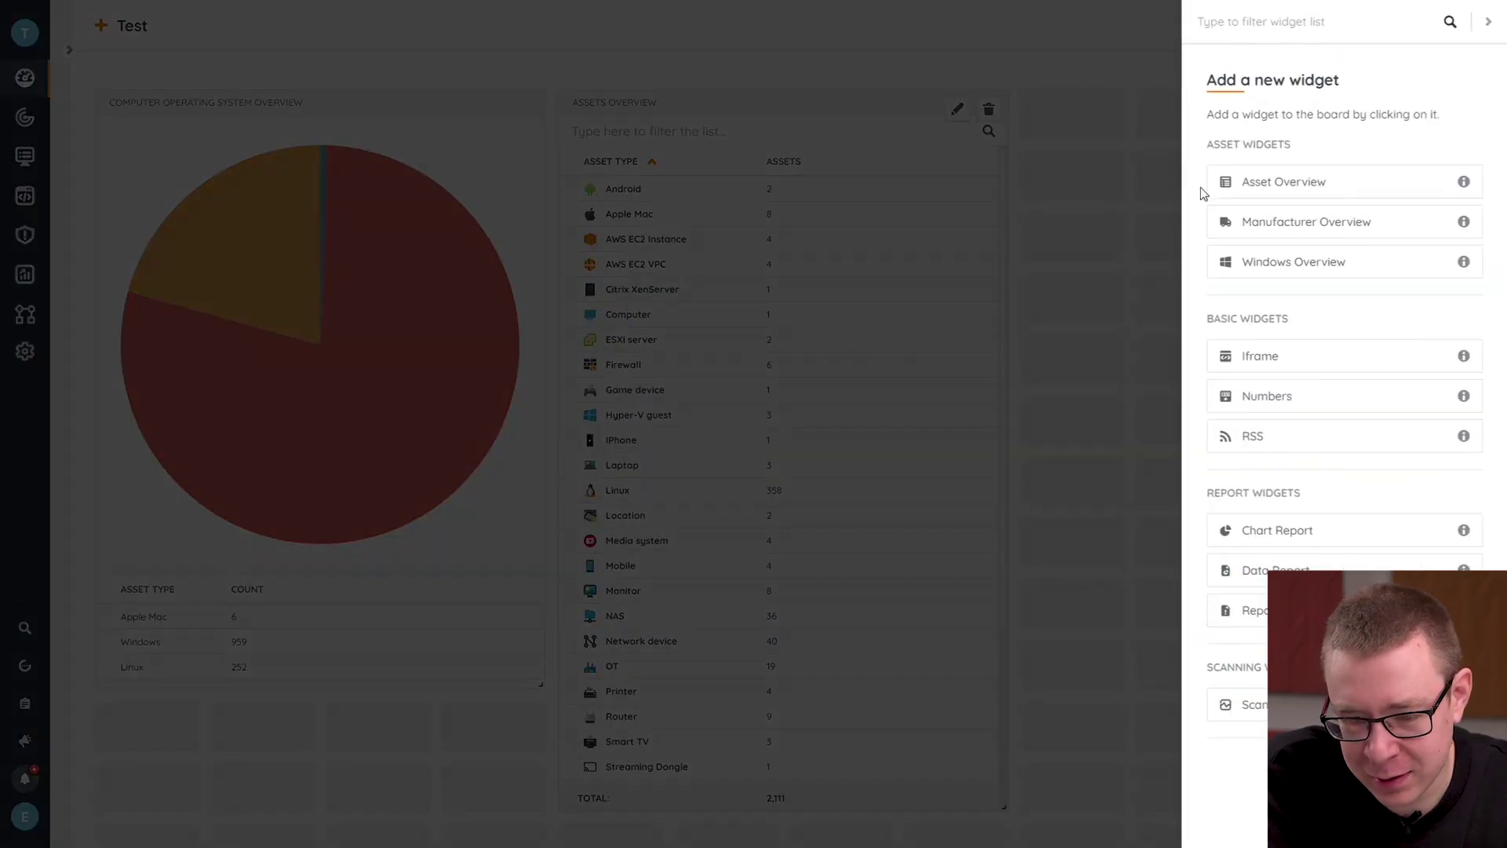
click(1267, 394)
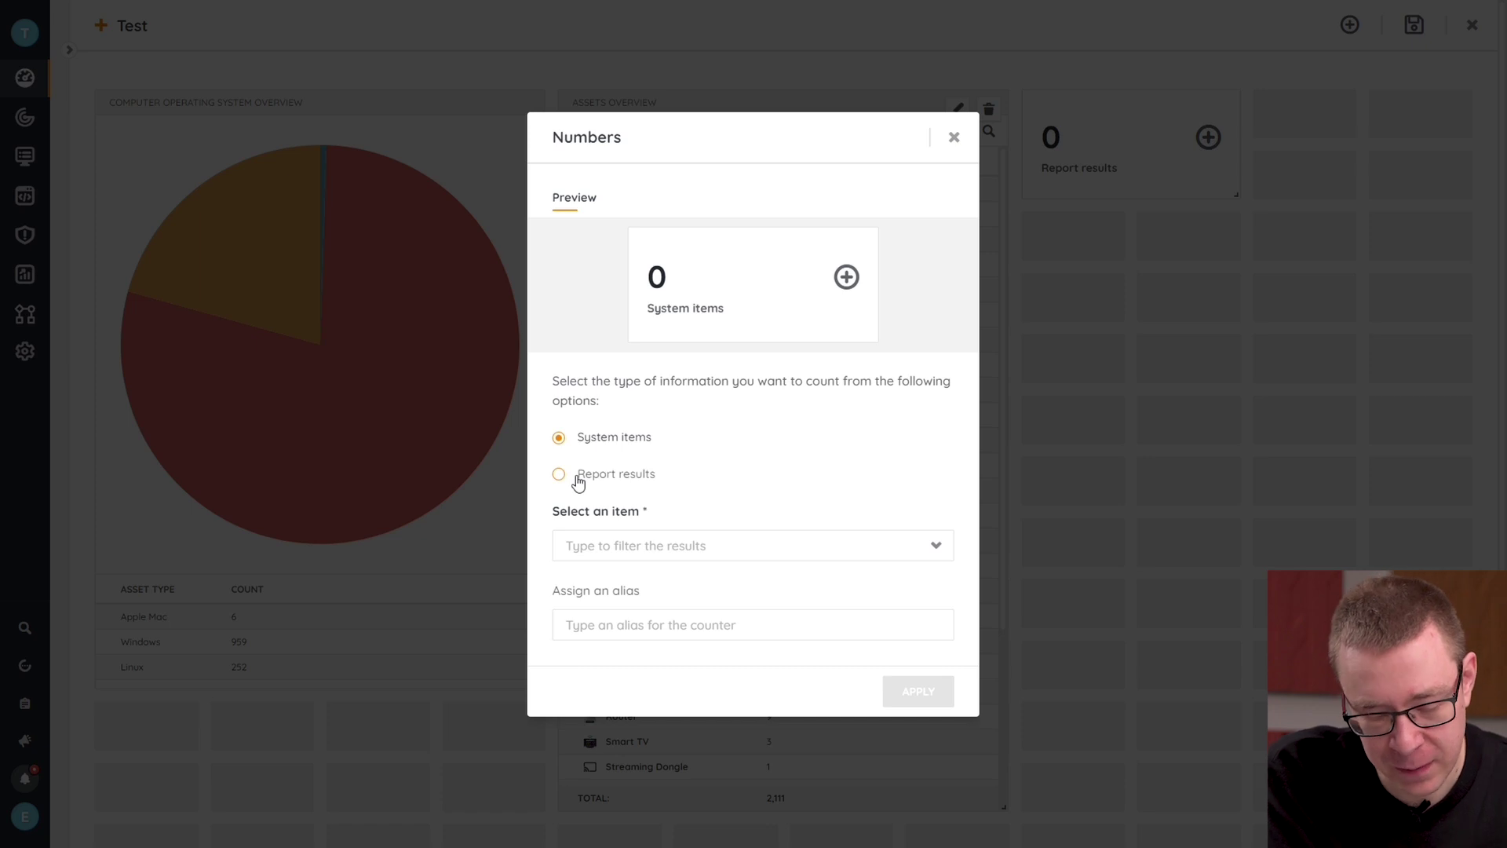
click(579, 479)
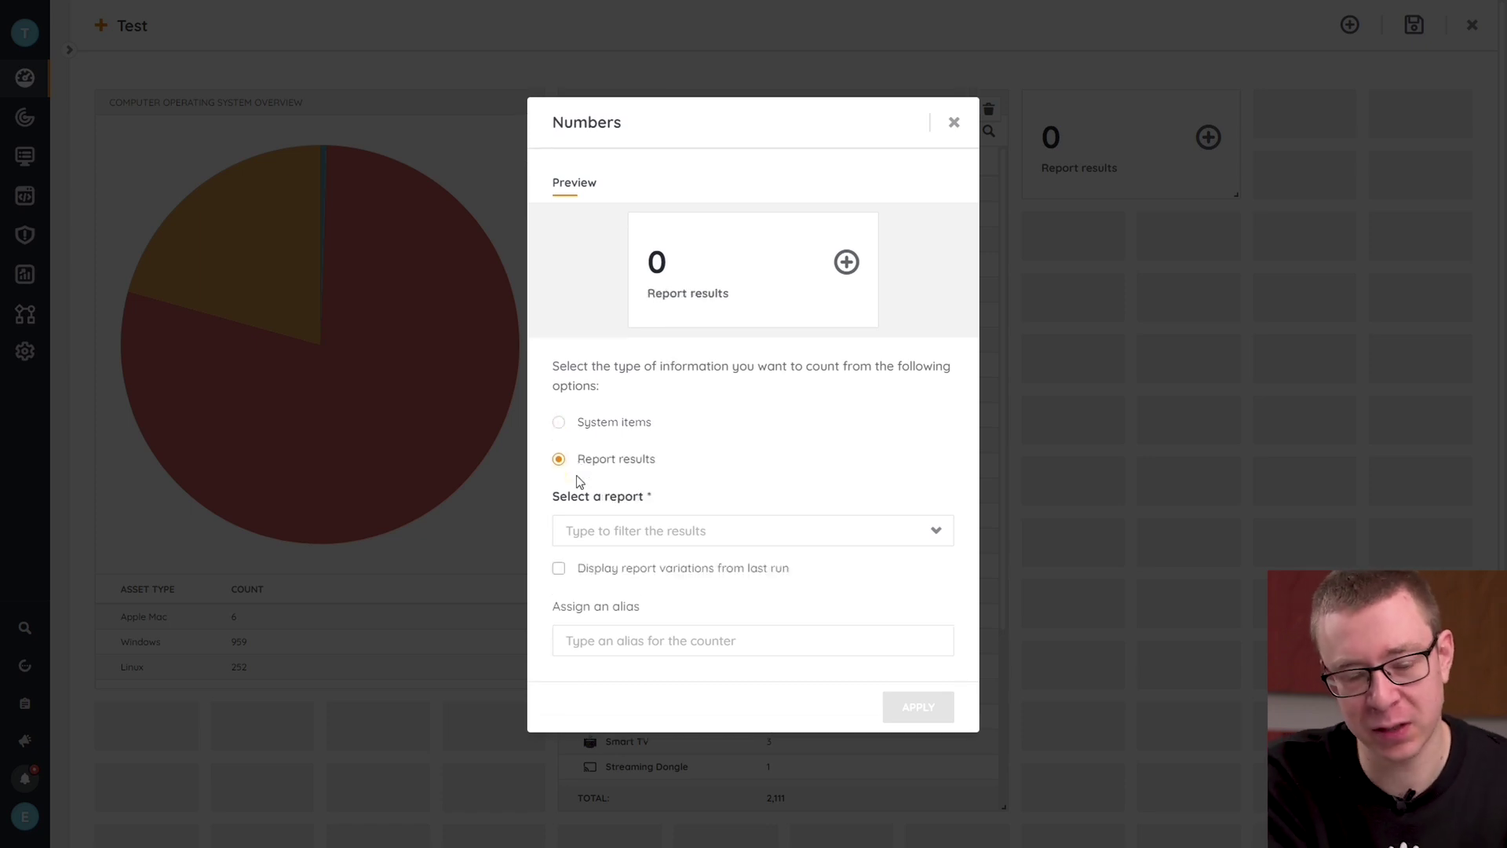
click(621, 542)
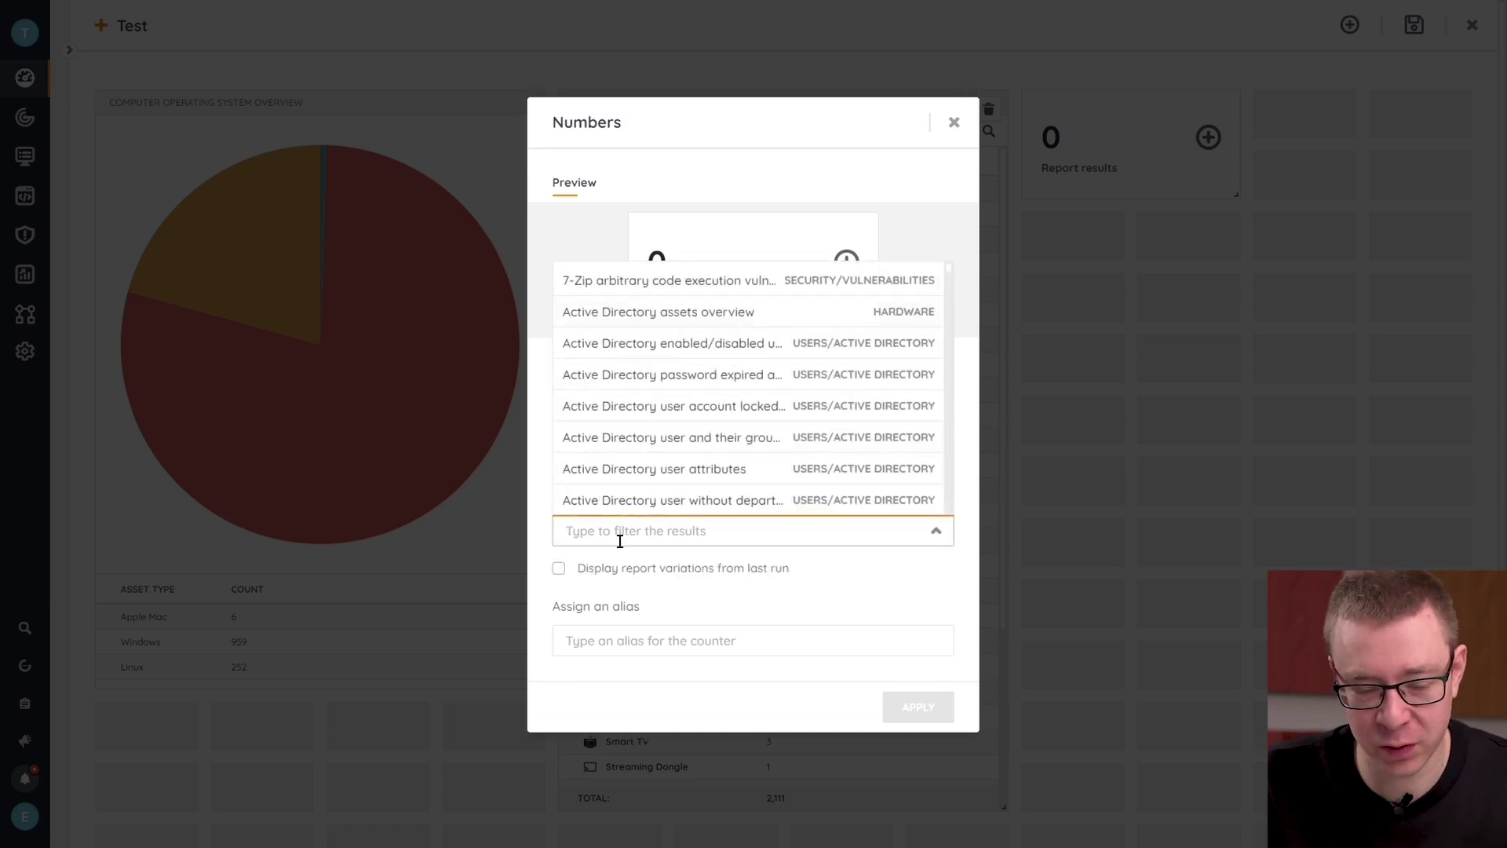
text(patch)
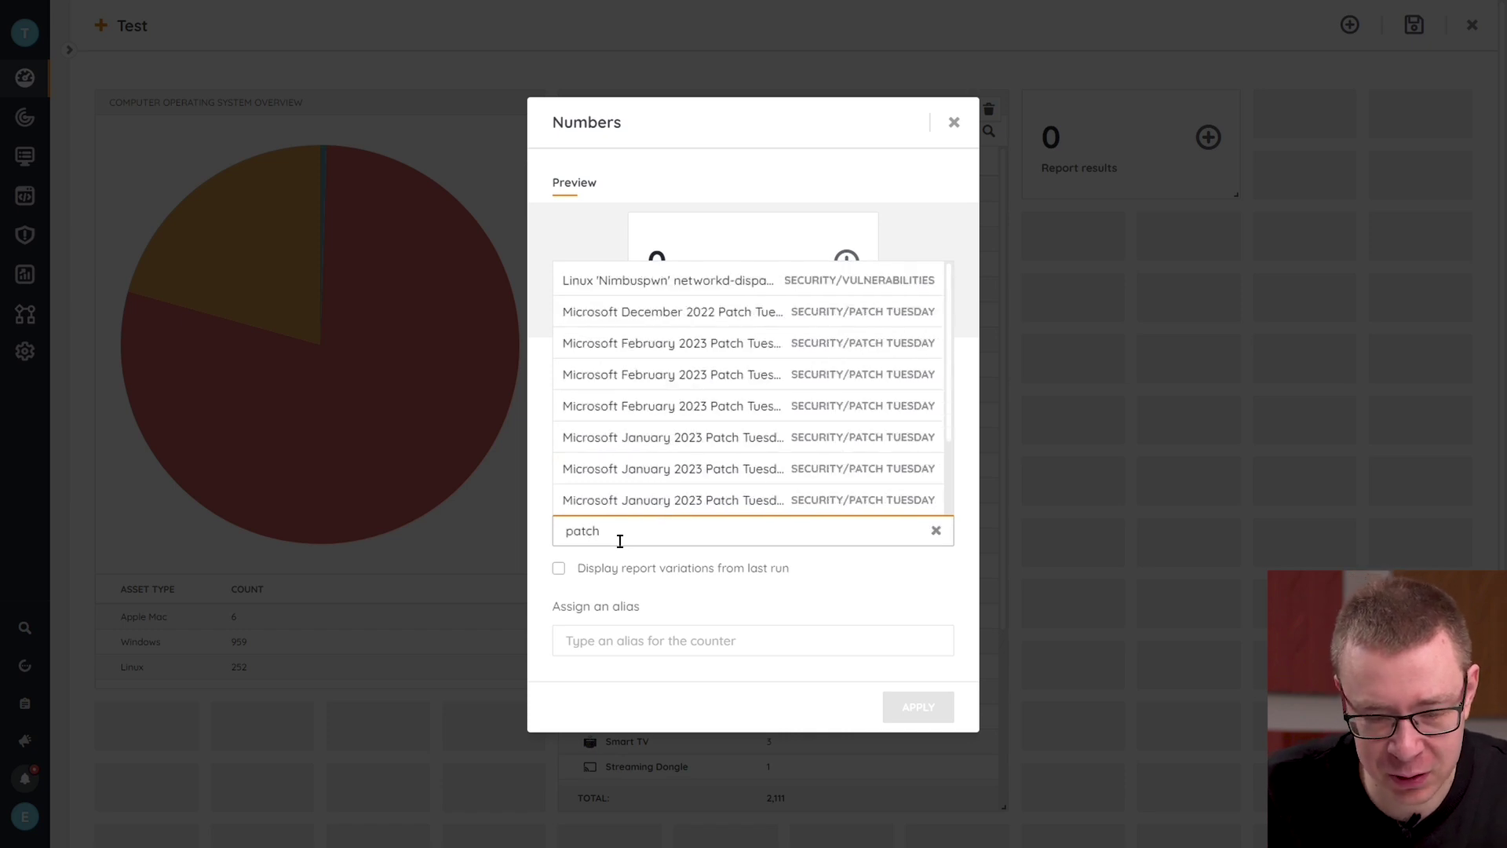
click(687, 354)
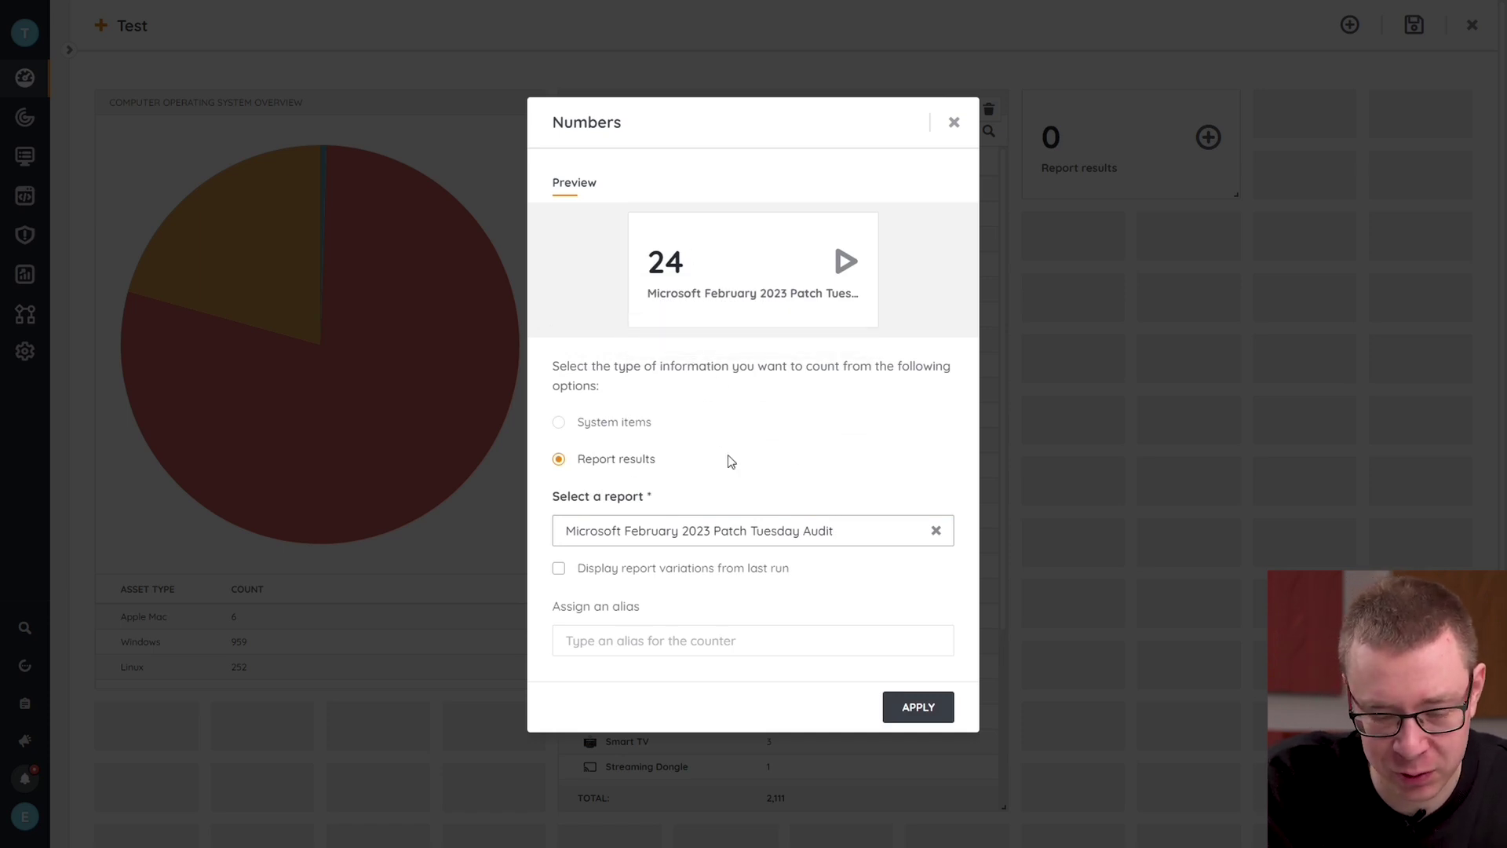
click(721, 639)
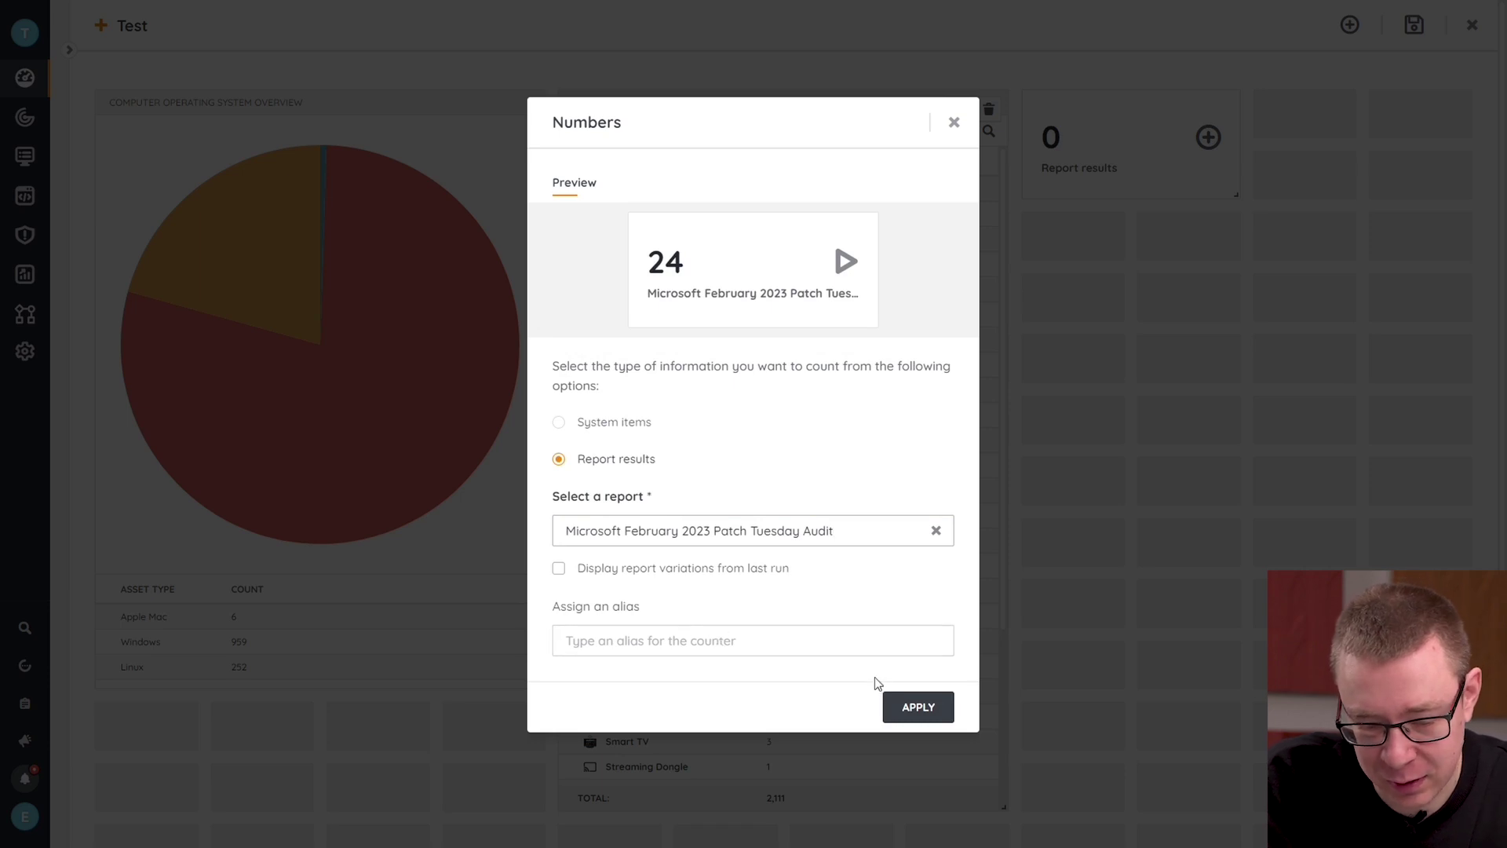
click(902, 706)
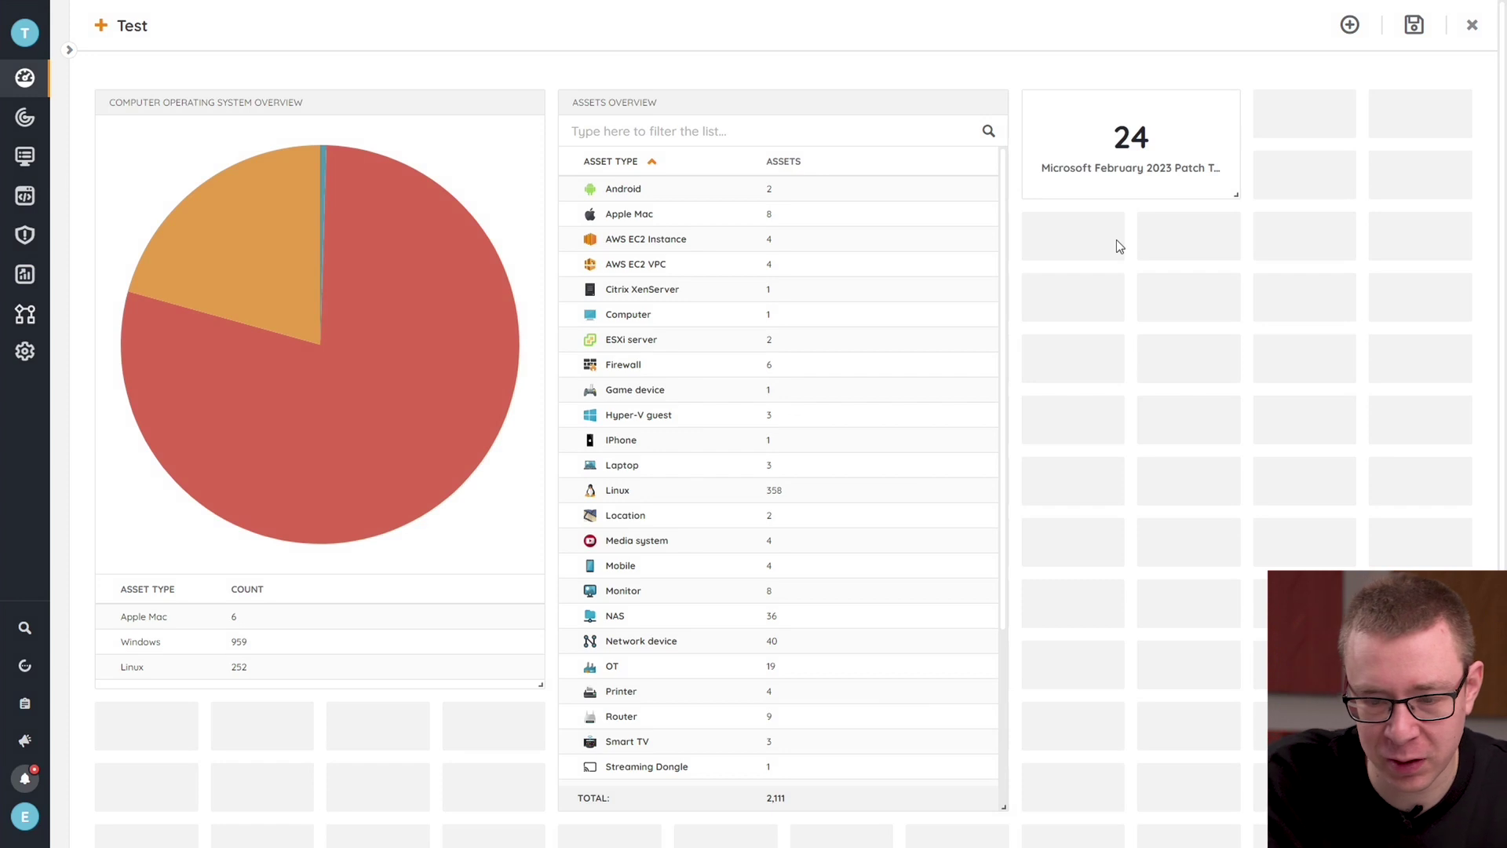
- Save the Test board and share it with all accounts, including new ones
click(1413, 32)
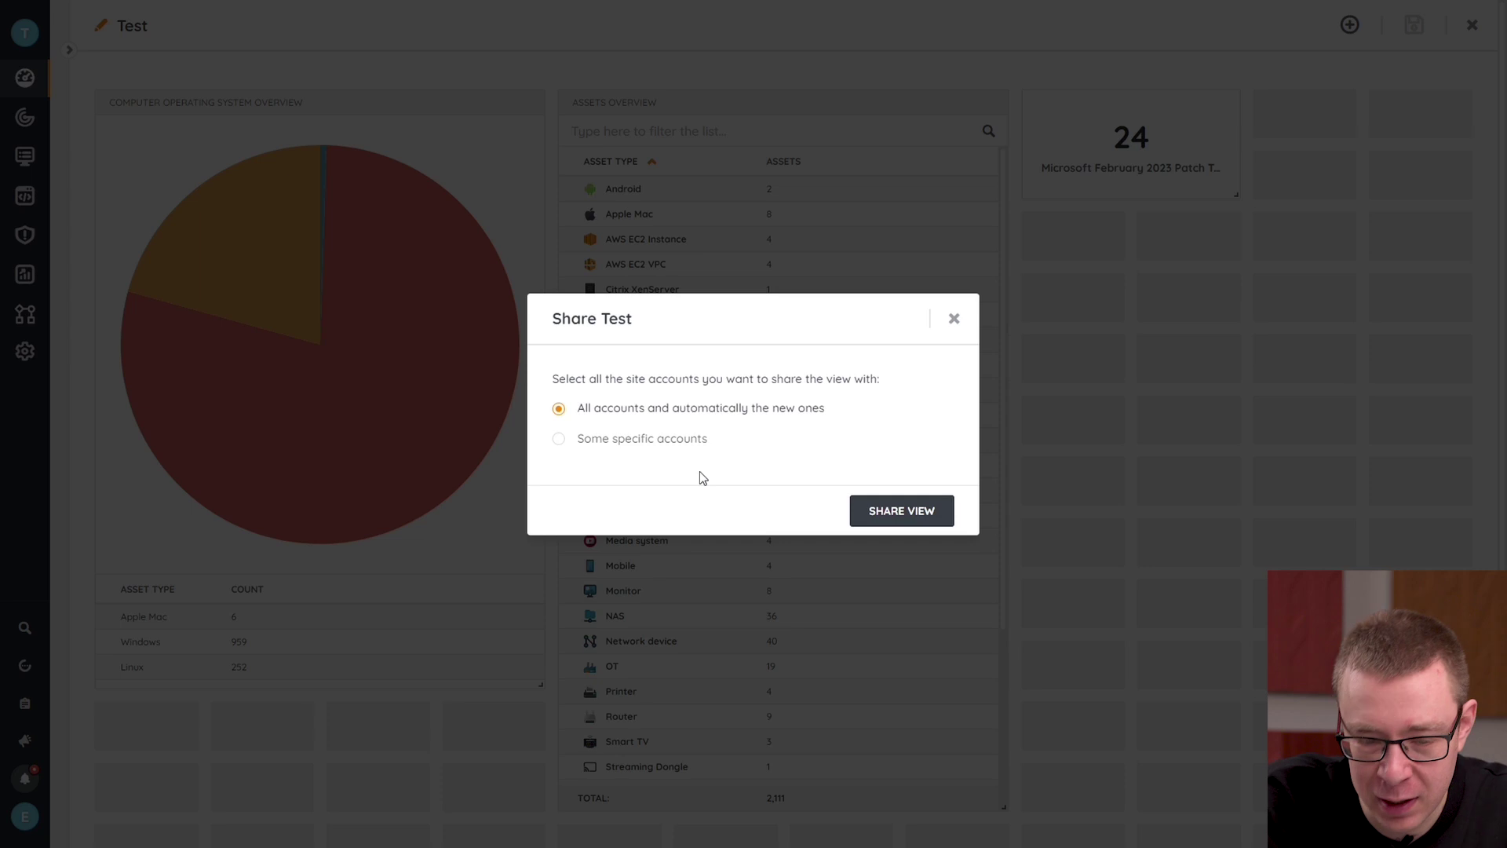
click(605, 443)
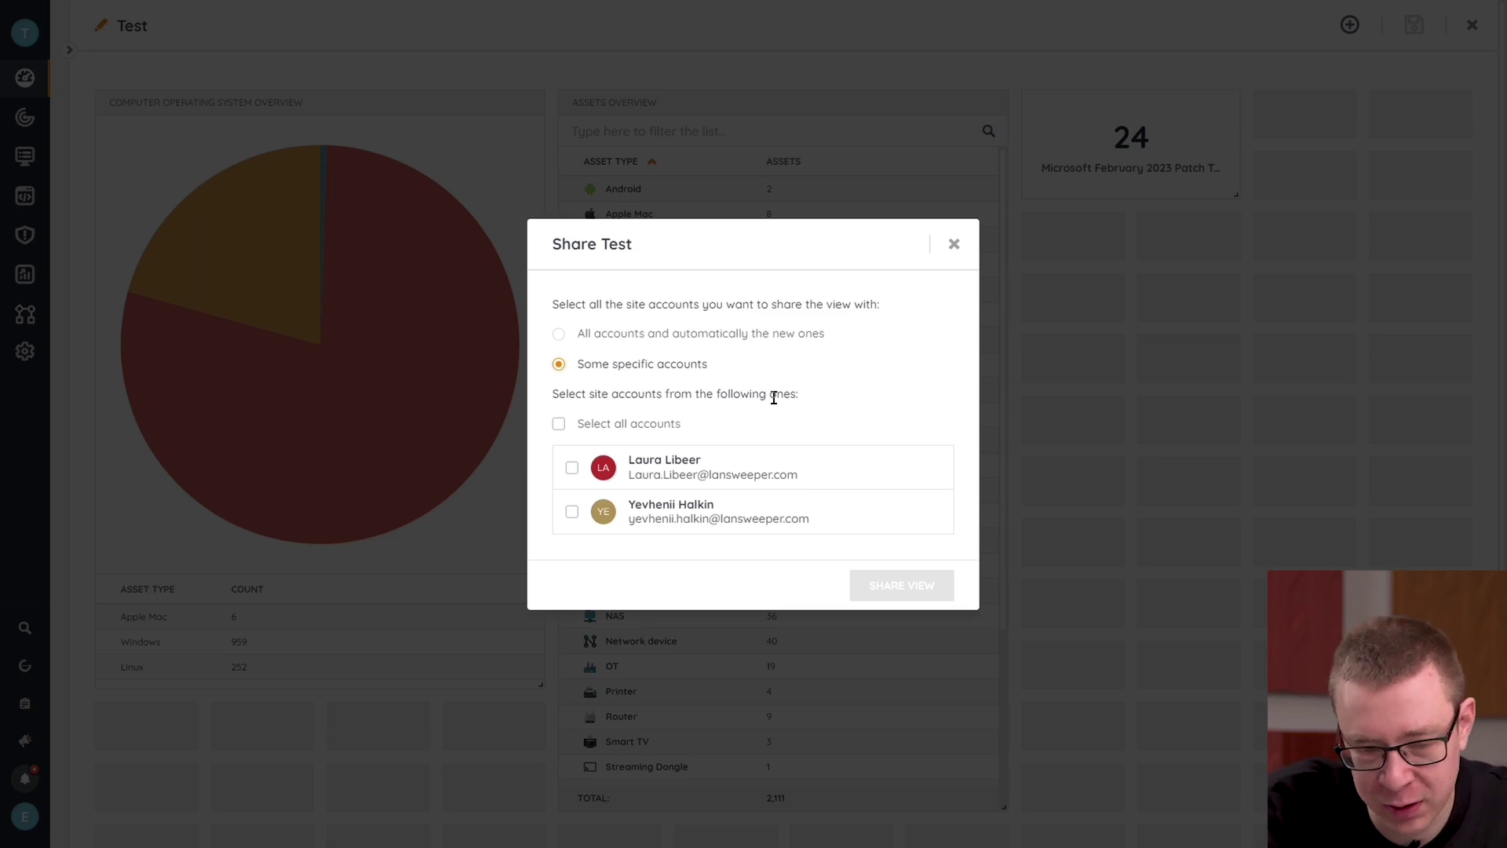
click(652, 345)
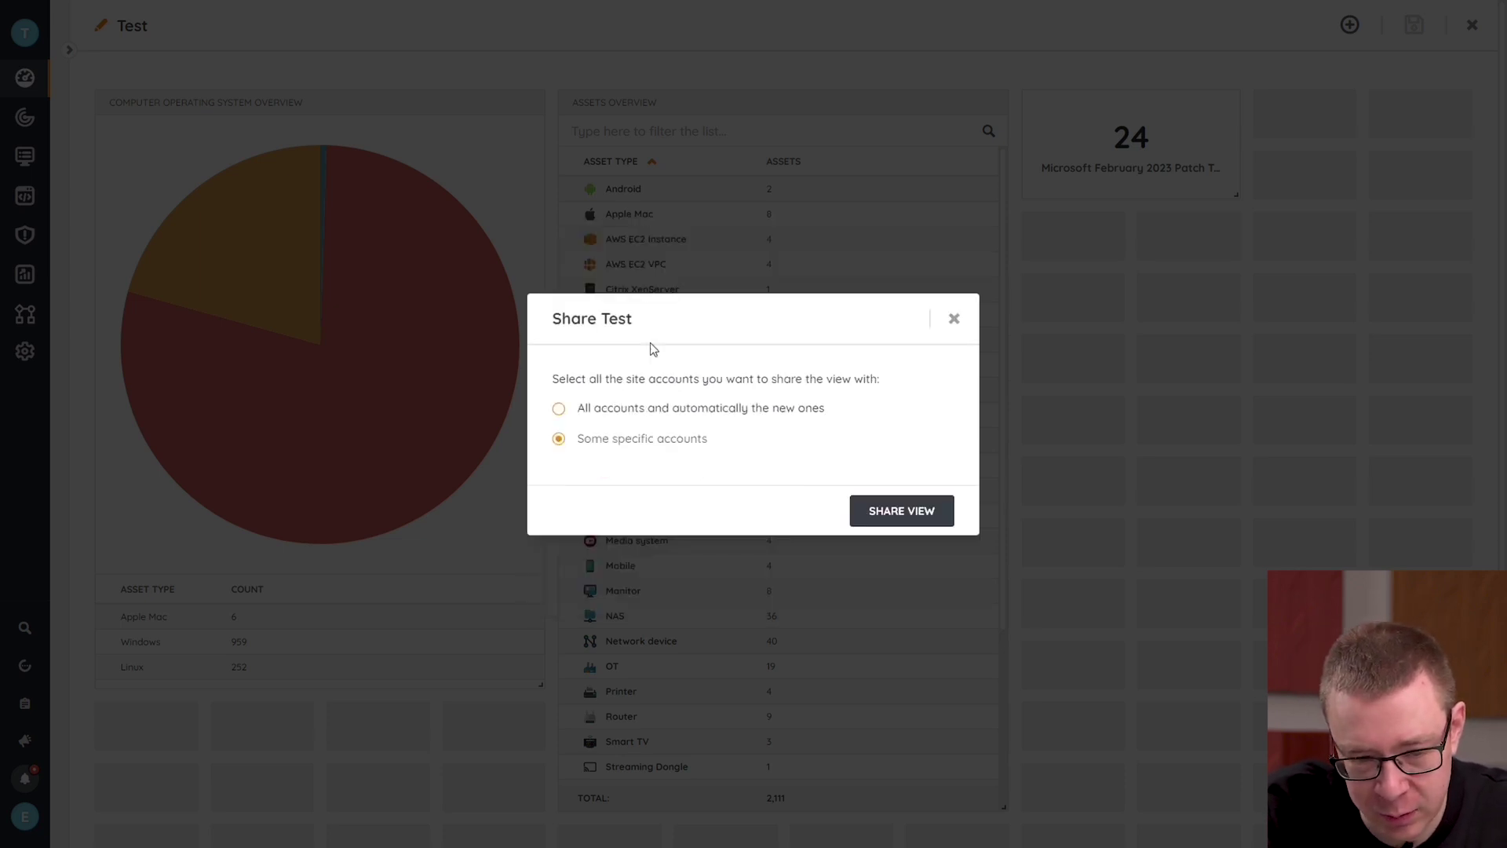
click(891, 514)
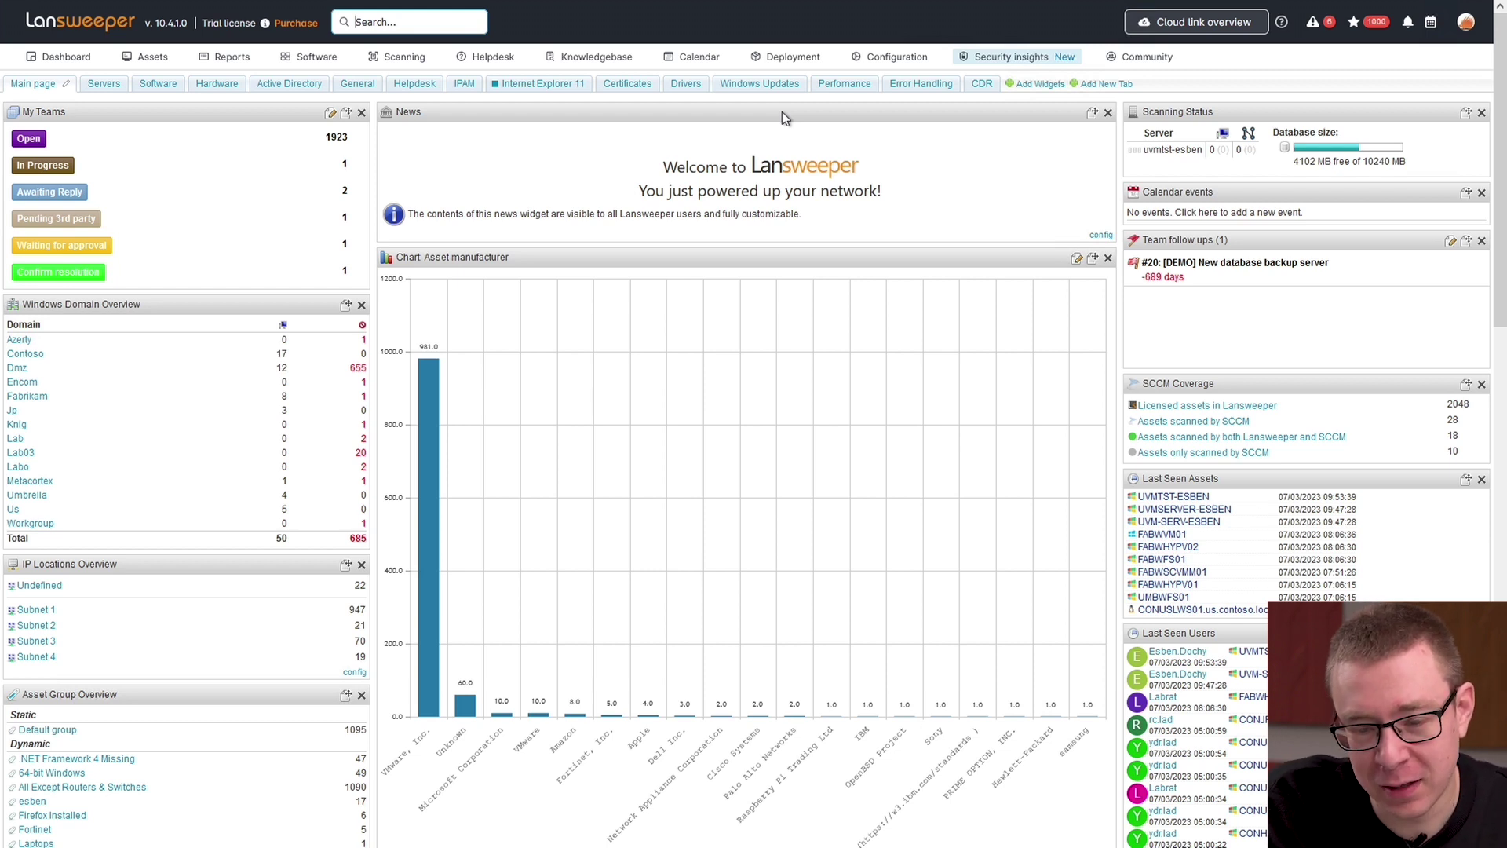
- Add a new Lansweeper Classic dashboard tab named 'Test'
click(1105, 84)
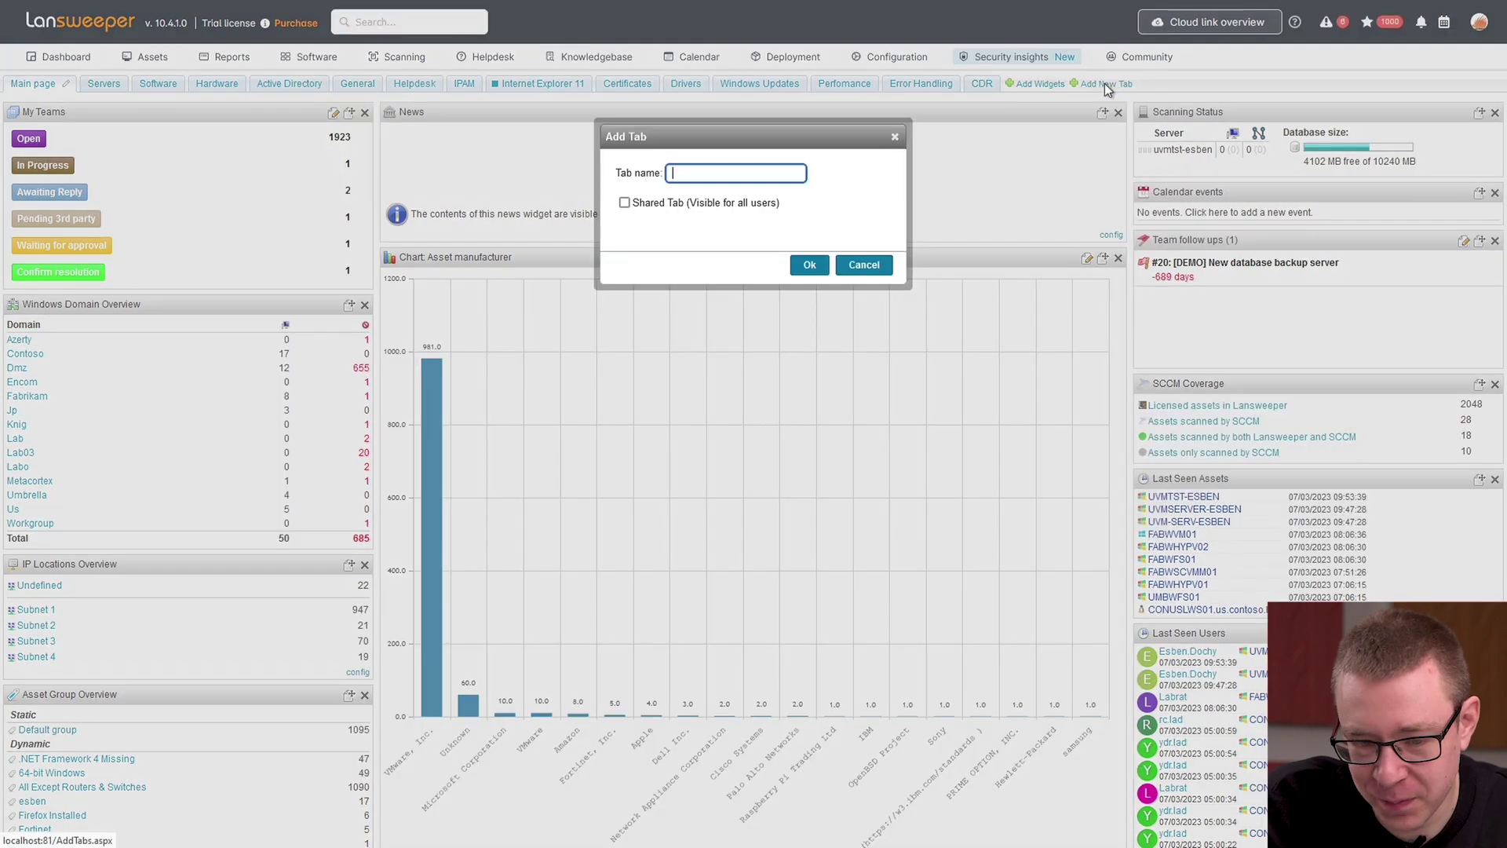
text(Test)
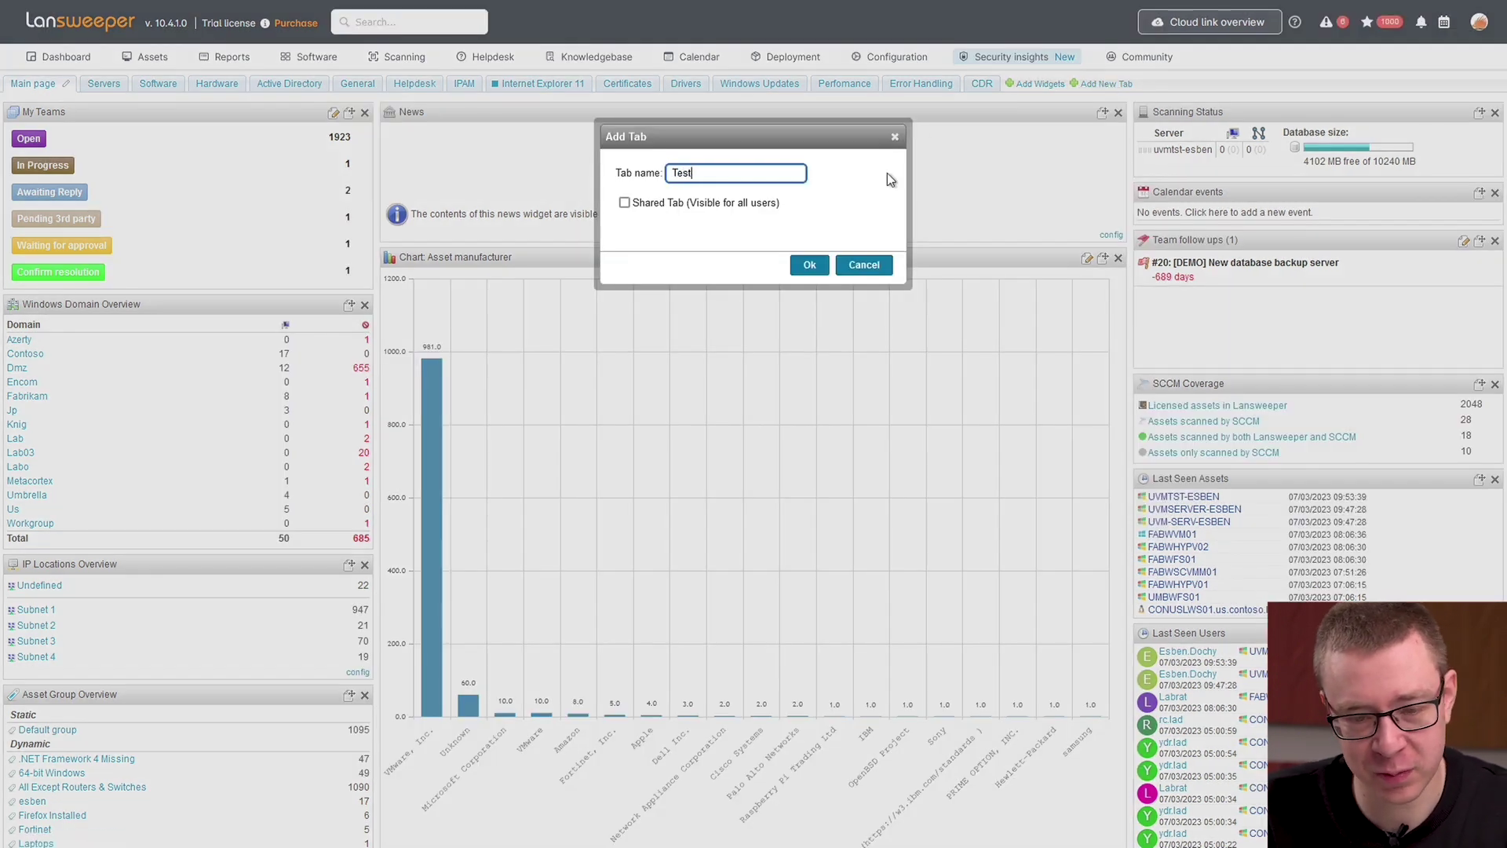
click(821, 274)
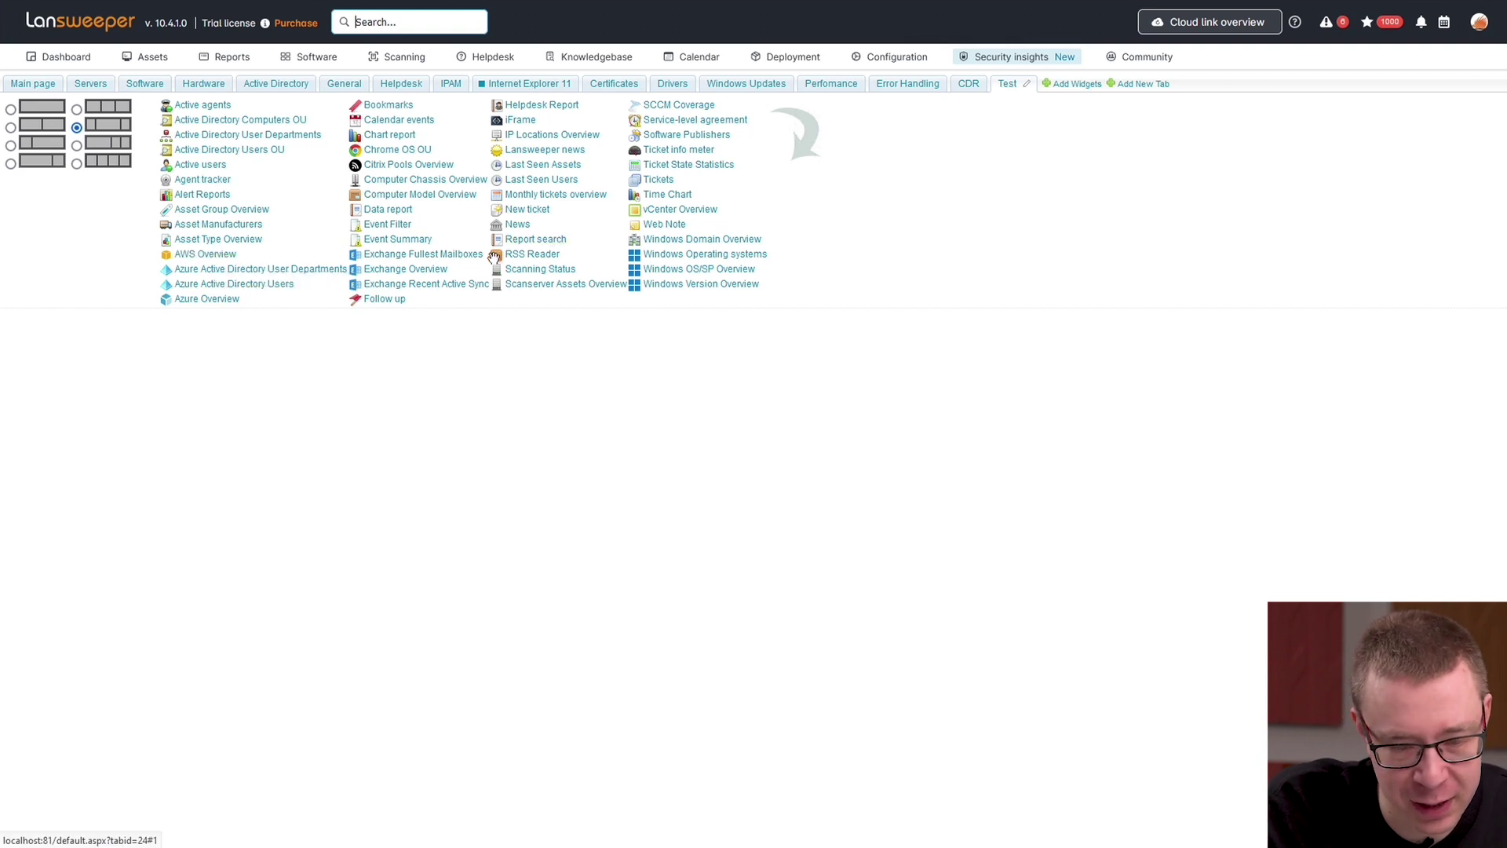
- Place Exchange Overview, vCenter Overview, SCCM Coverage and Lansweeper news widgets across three columns
drag(404, 268, 485, 379)
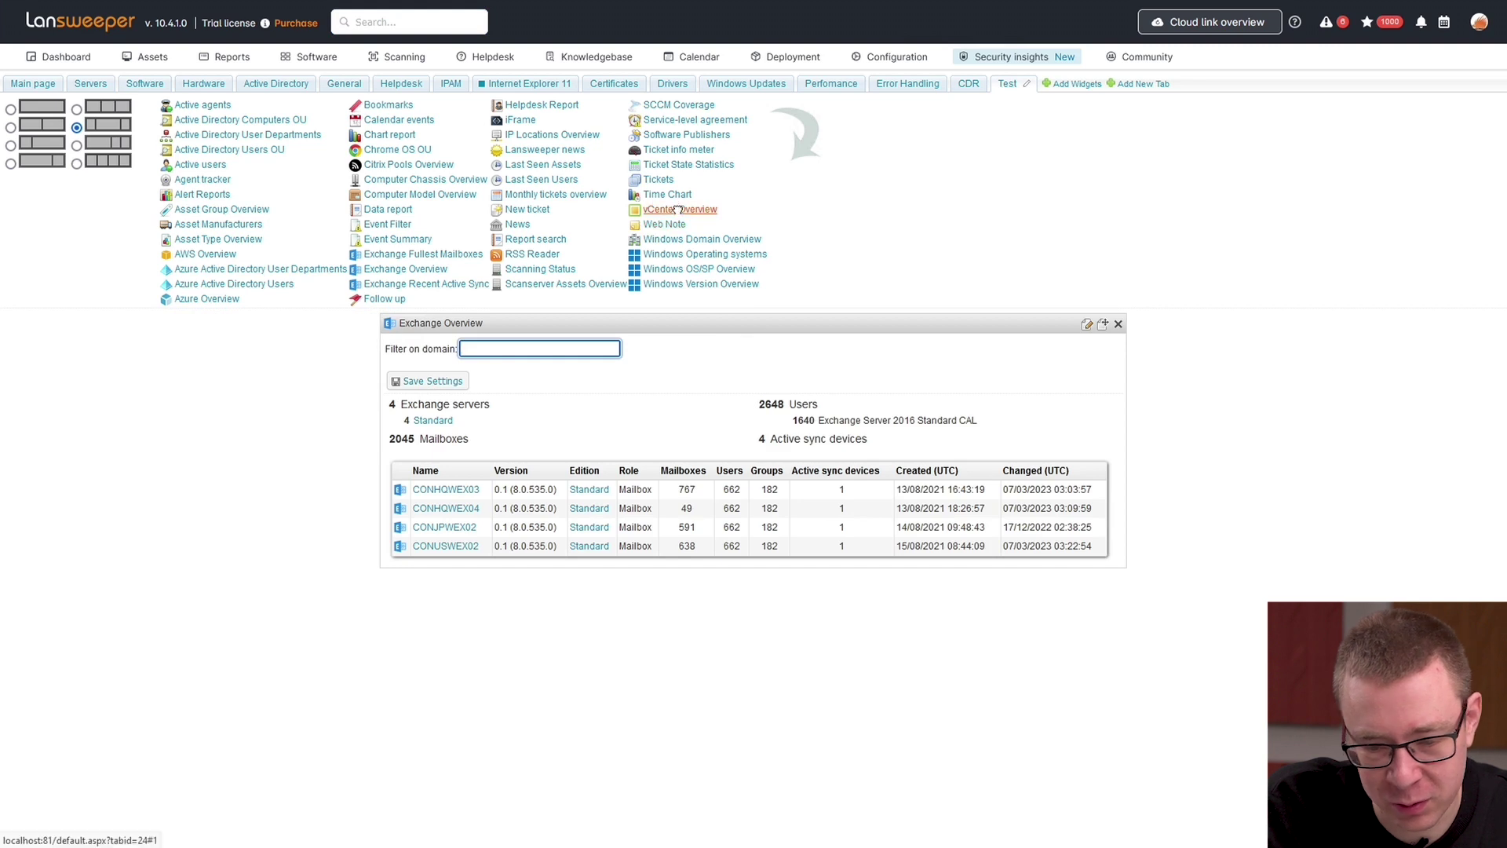
drag(676, 208, 1285, 401)
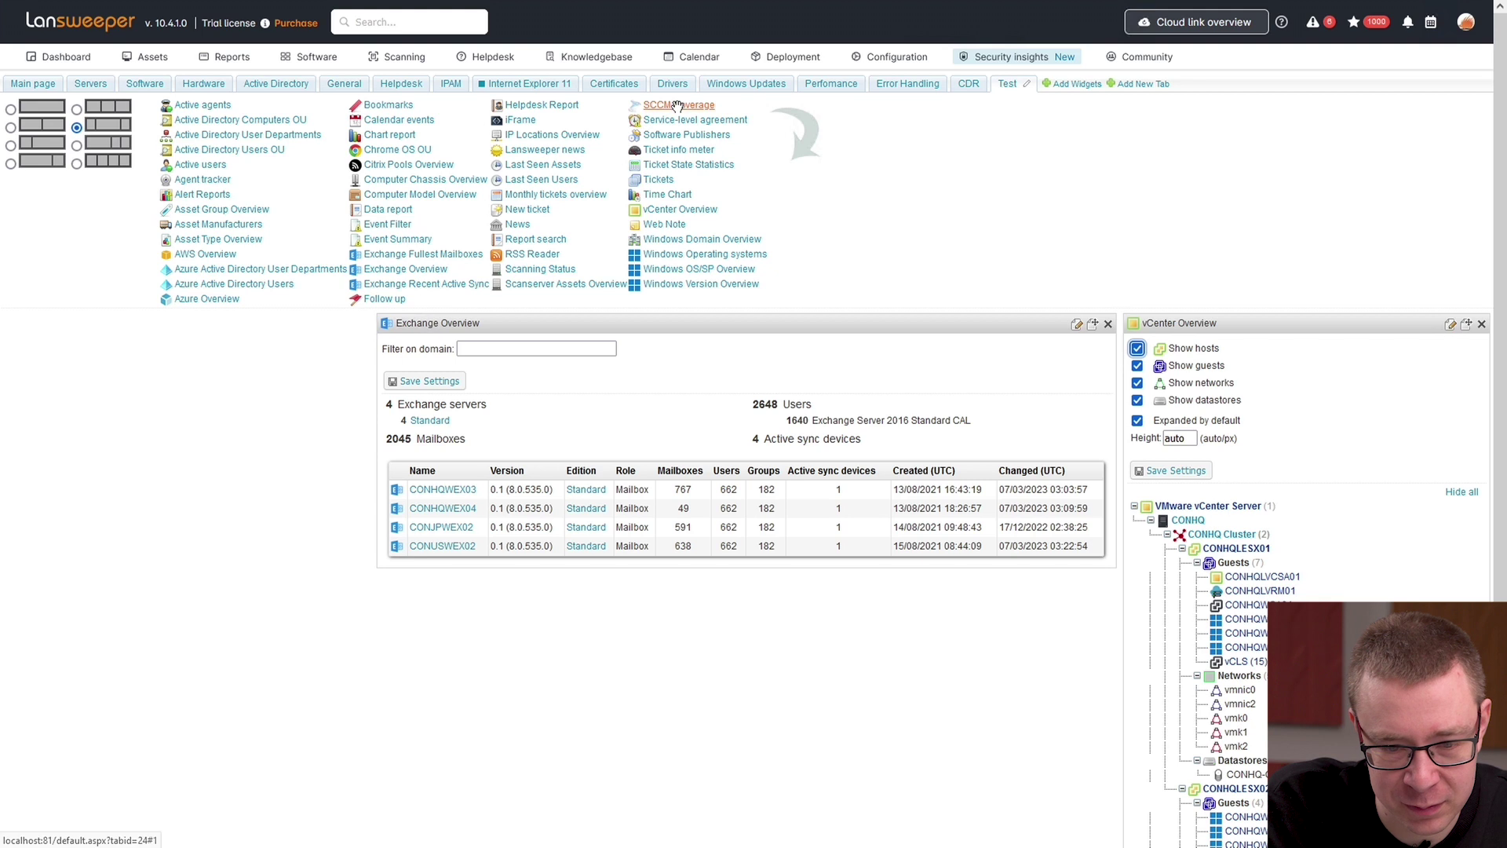
drag(676, 106, 289, 355)
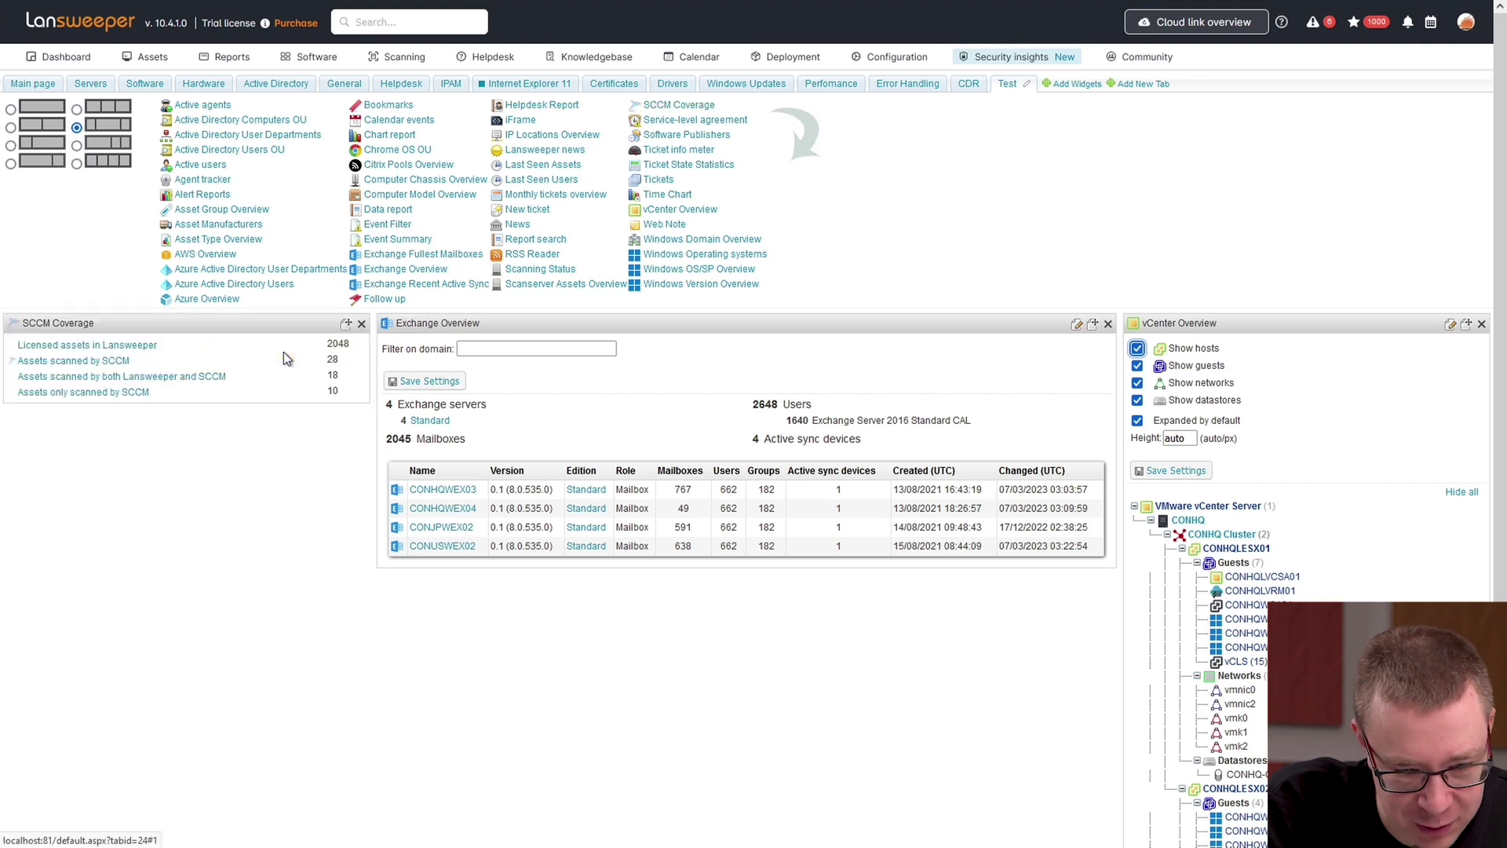
drag(536, 150, 602, 632)
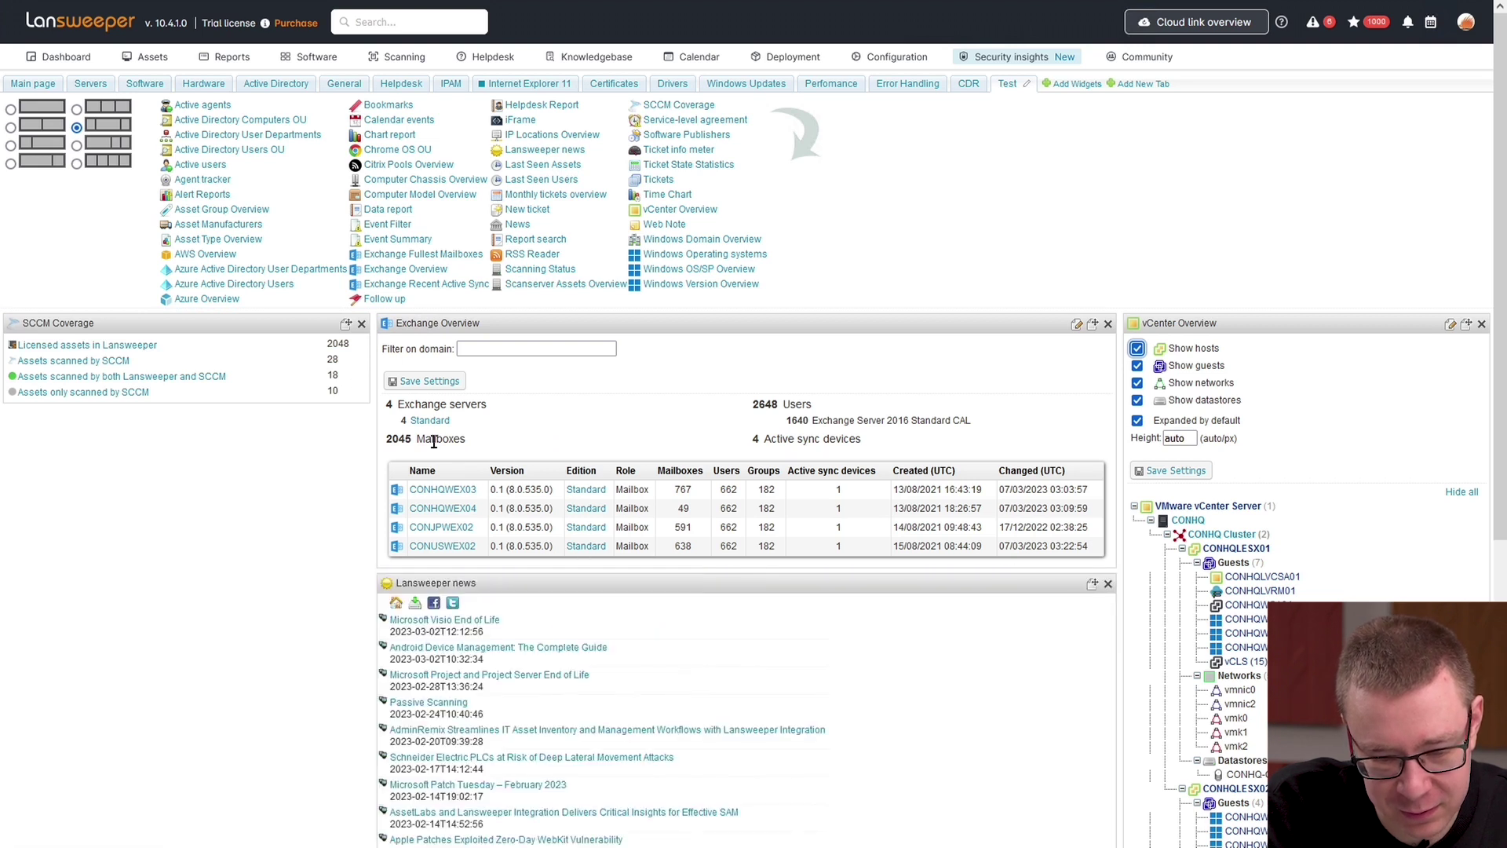
- Collapse the Add Widgets picker on the Test tab
click(1093, 90)
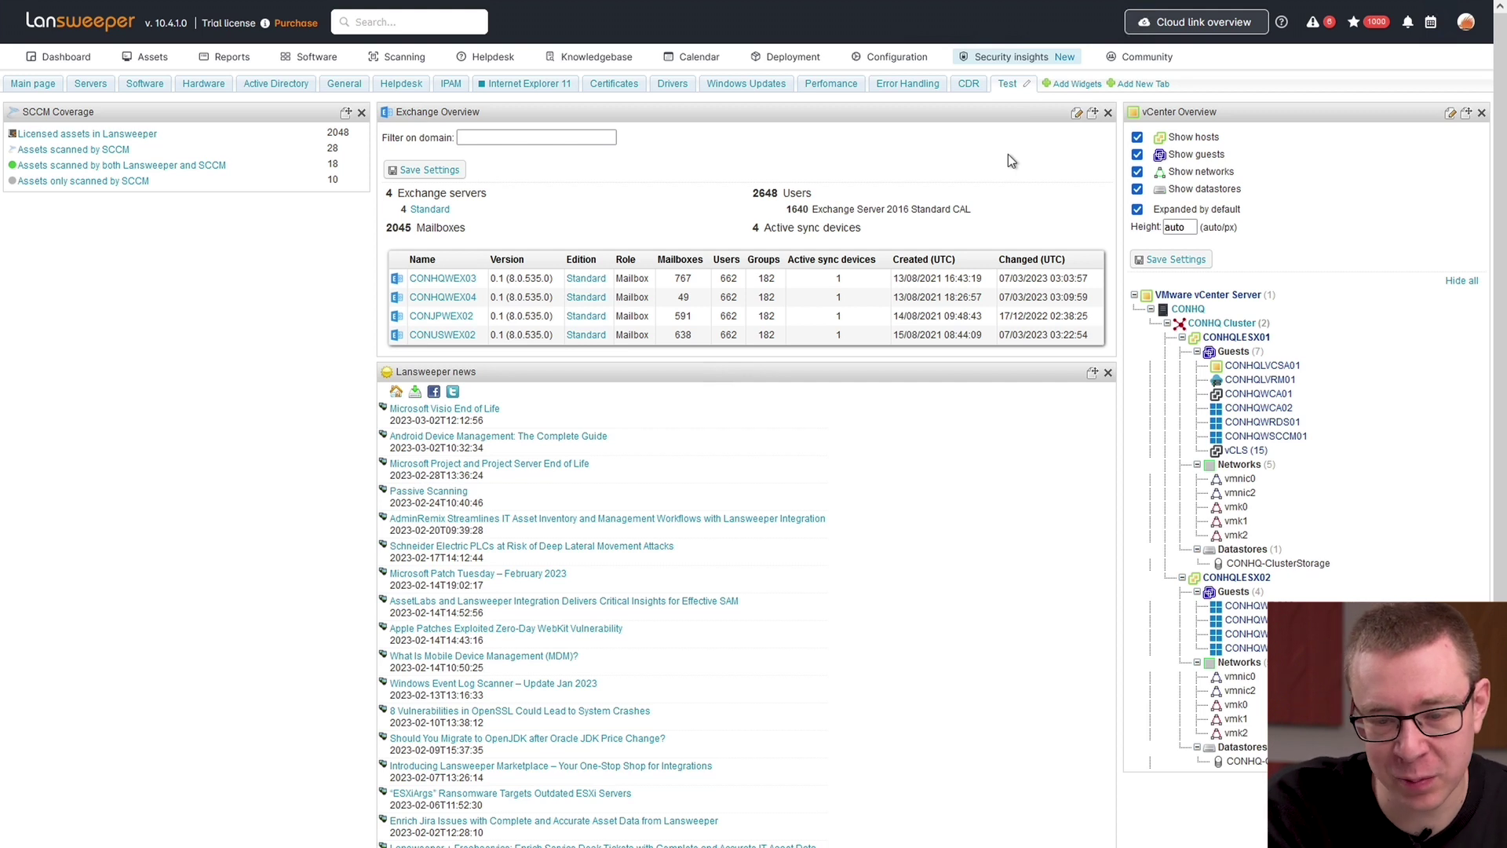
- Mark the Test tab as 'Shared Tab (Visible for all users)'
click(1025, 85)
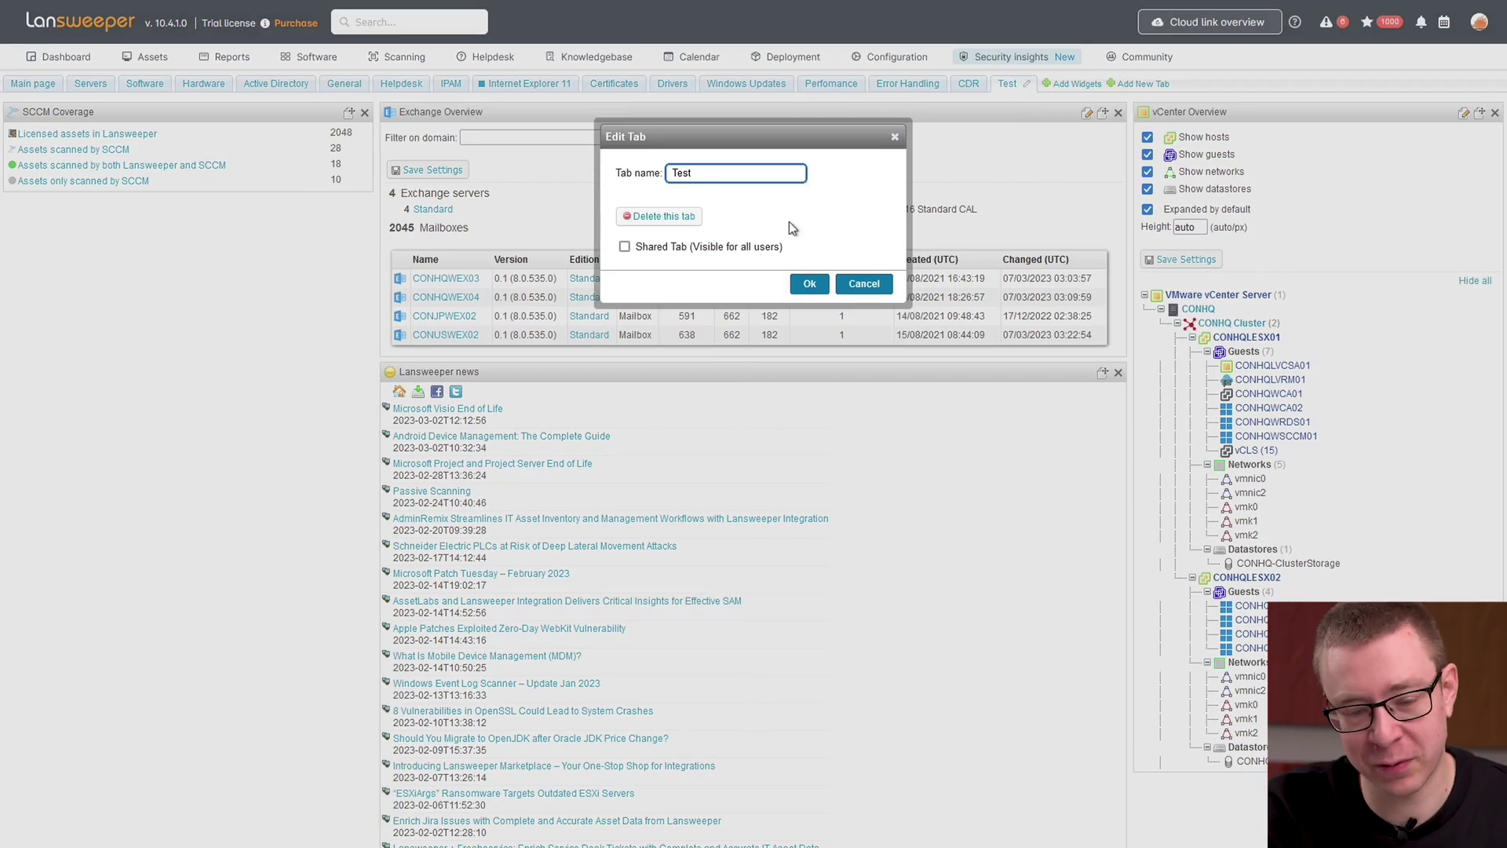
click(732, 245)
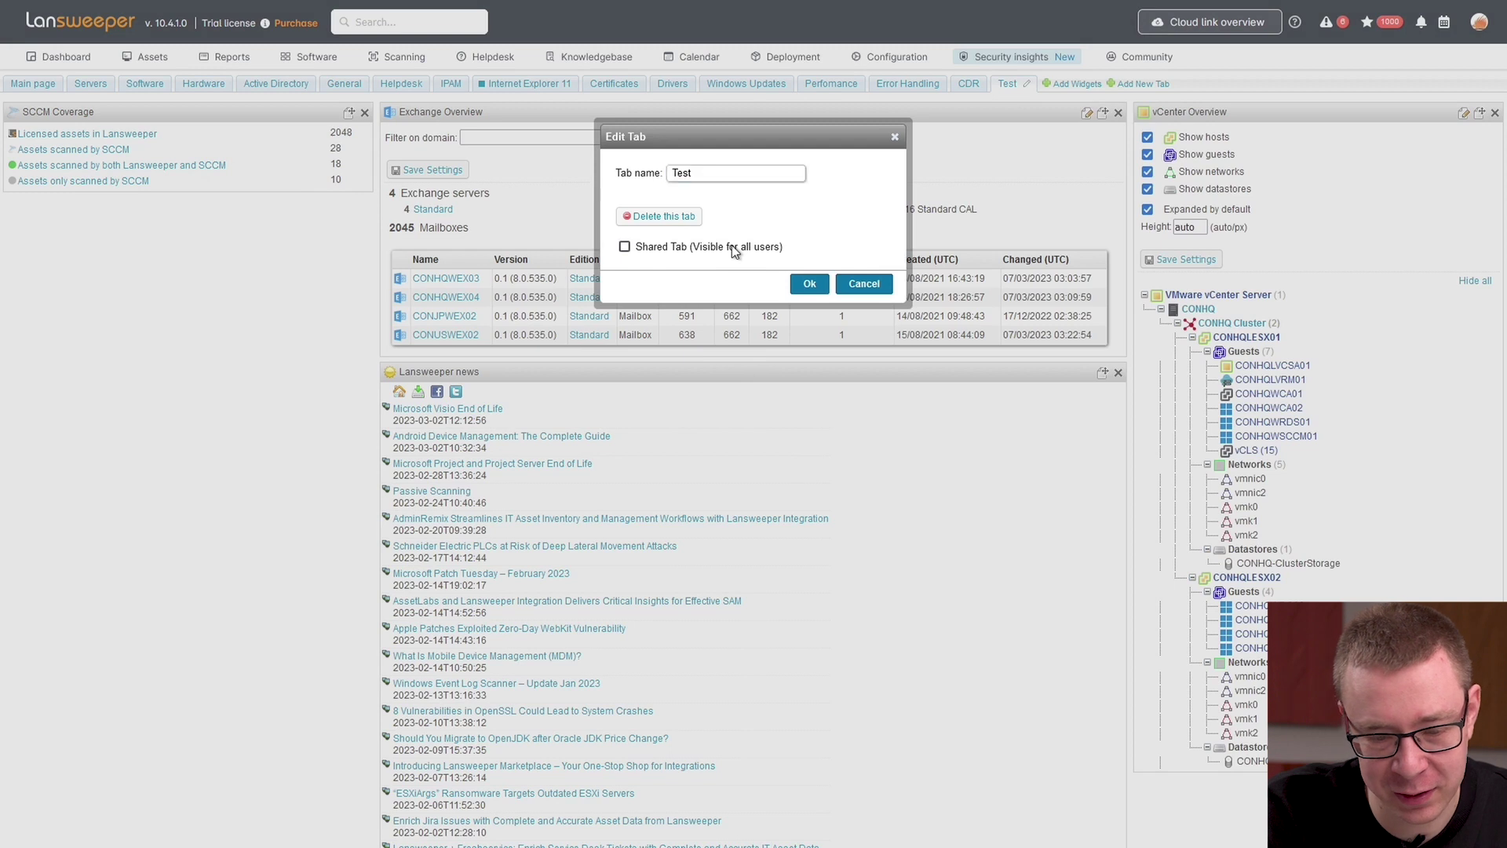
click(809, 285)
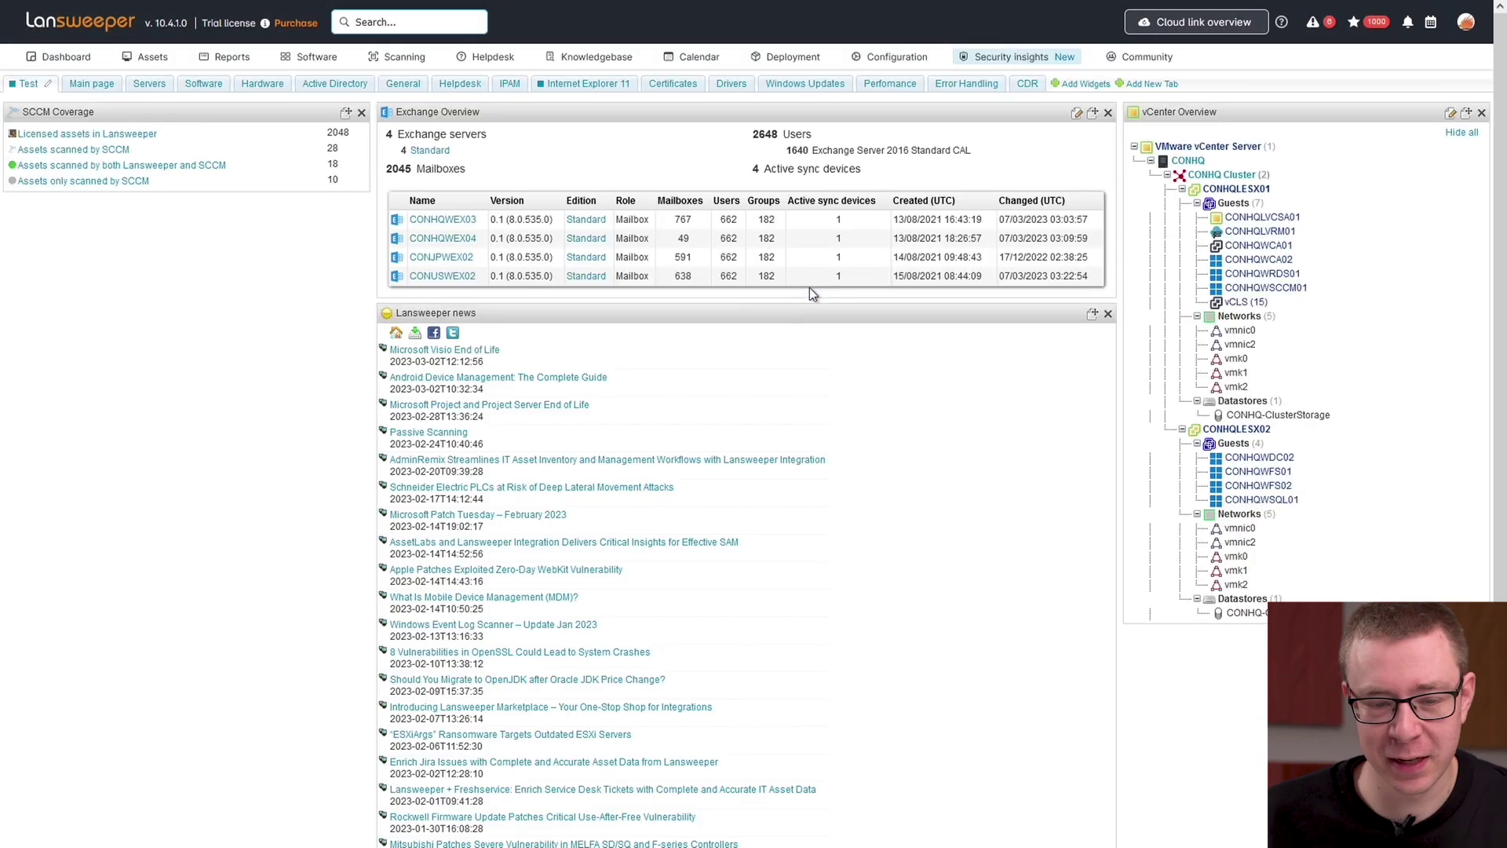